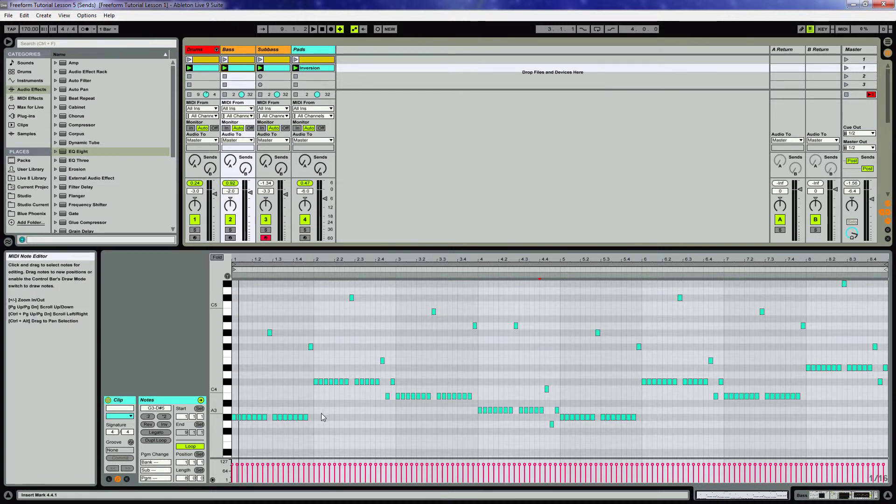
# Lower the G3 note at 4.4.3 in the bass clip to F#3.
pyautogui.click(229, 423)
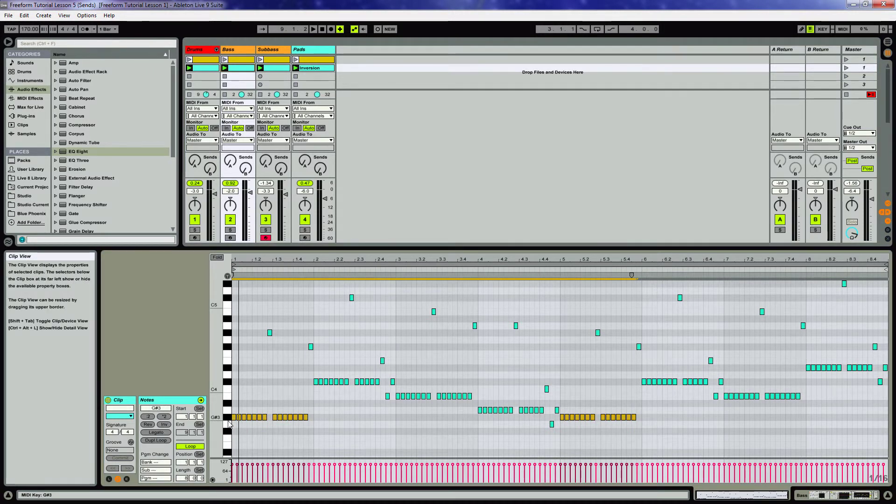
pyautogui.click(229, 427)
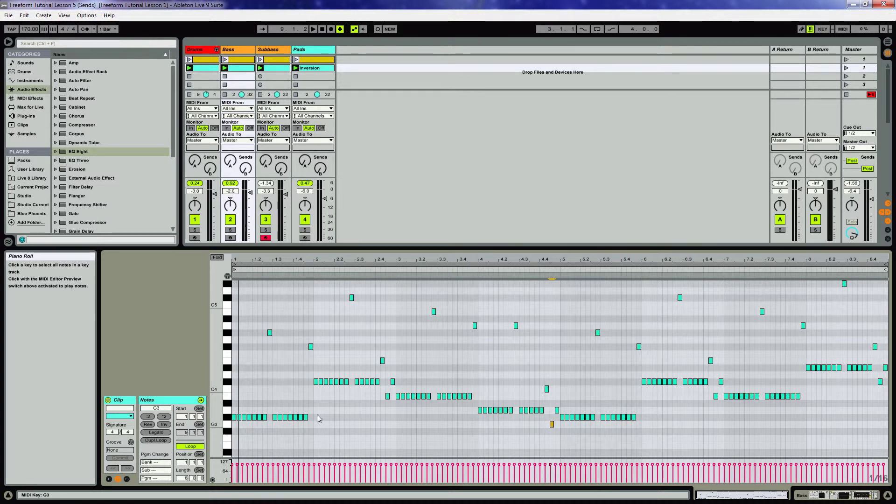
pyautogui.click(551, 424)
pyautogui.press('Down')
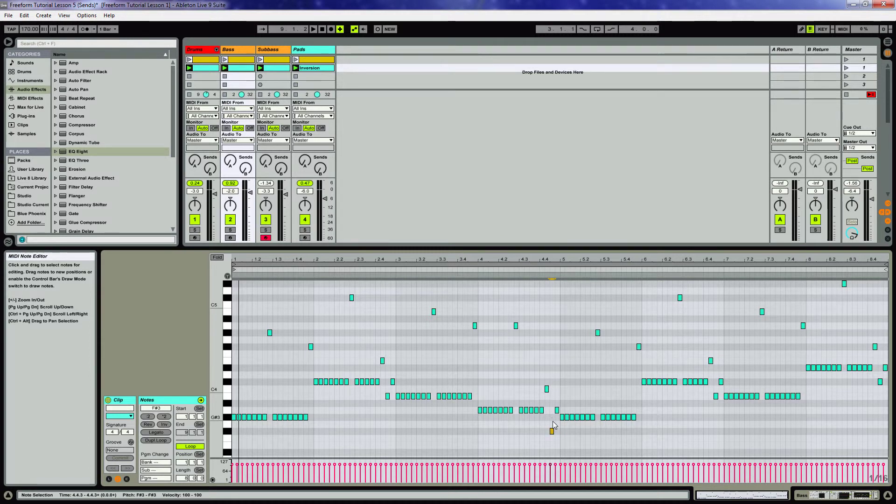
pyautogui.press('Up')
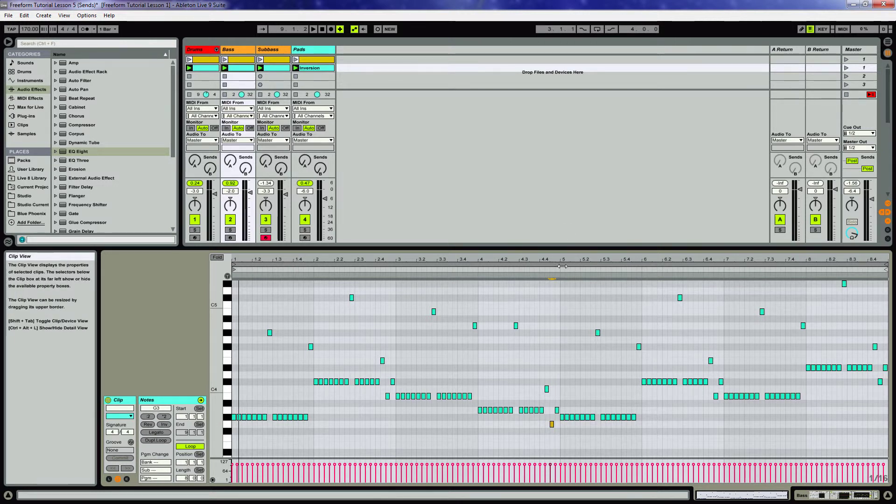
pyautogui.moveTo(553, 423); pyautogui.dragTo(553, 433)
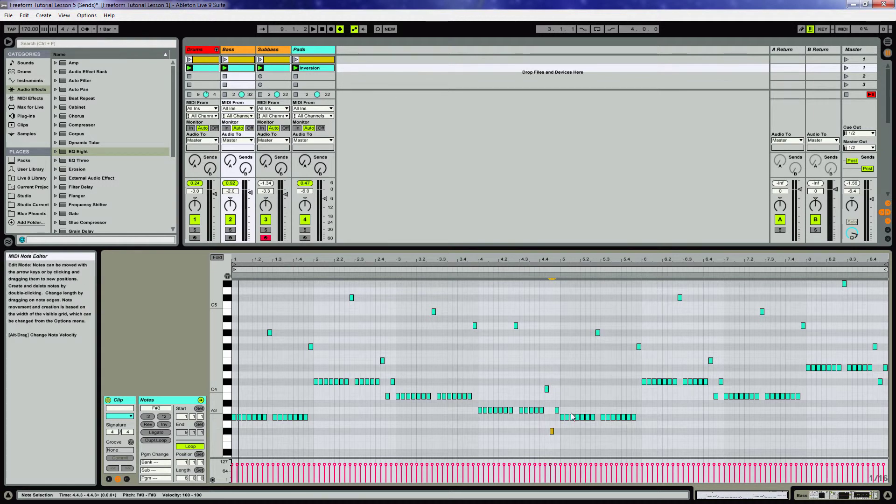
# Lower the single C4 note at the end of bar 4 in the bass clip to B3.
pyautogui.click(546, 389)
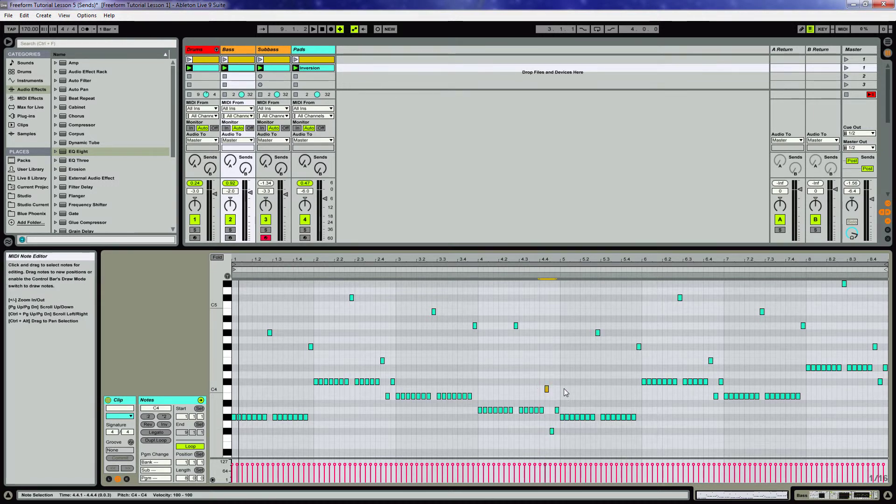
pyautogui.press('Down')
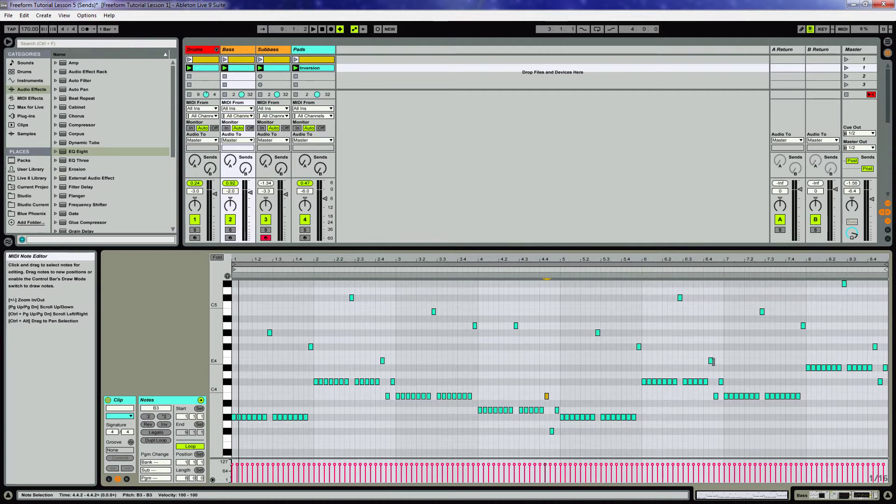
pyautogui.rightClick(708, 361)
pyautogui.click(653, 350)
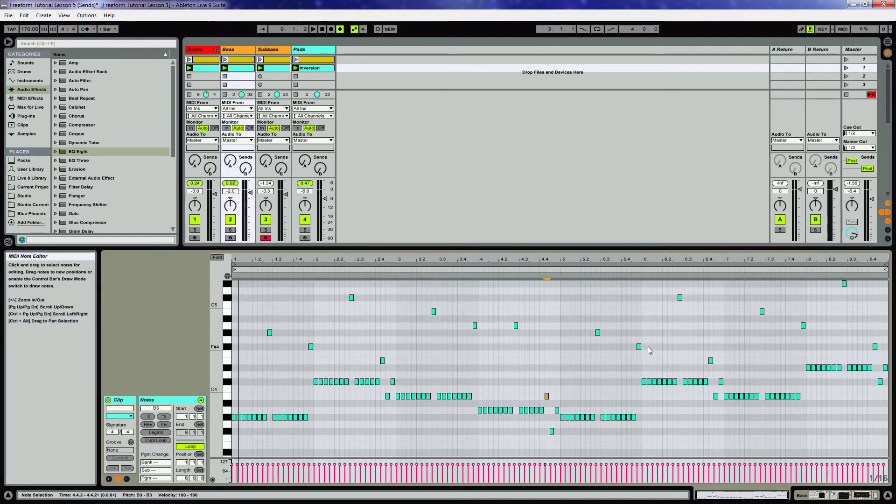
# Check the bass clip's upper notes pitch by pitch from G#4 to D#5, glance at the Subbass clip and play the set.
pyautogui.click(228, 334)
pyautogui.click(227, 326)
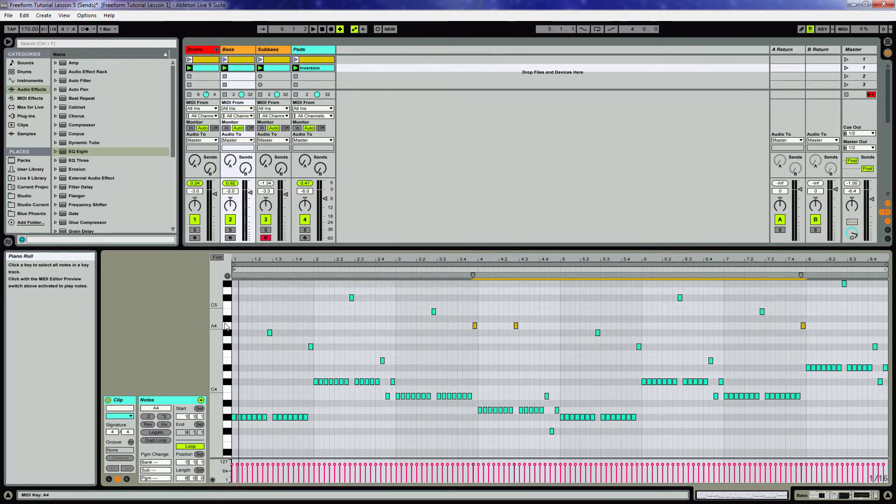
pyautogui.click(228, 313)
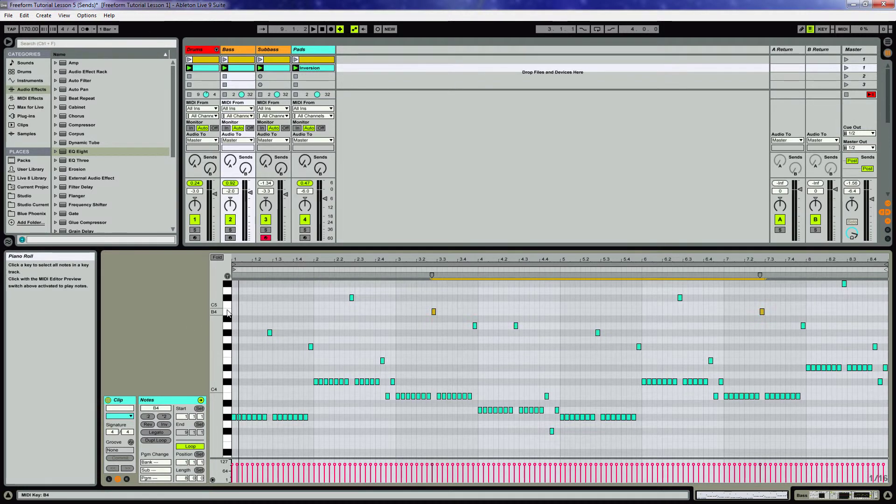
pyautogui.click(228, 295)
pyautogui.click(229, 283)
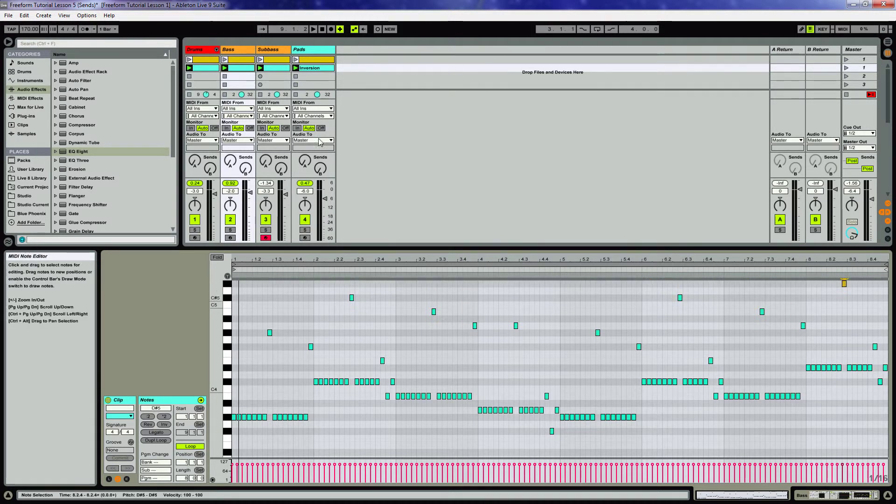
pyautogui.click(279, 70)
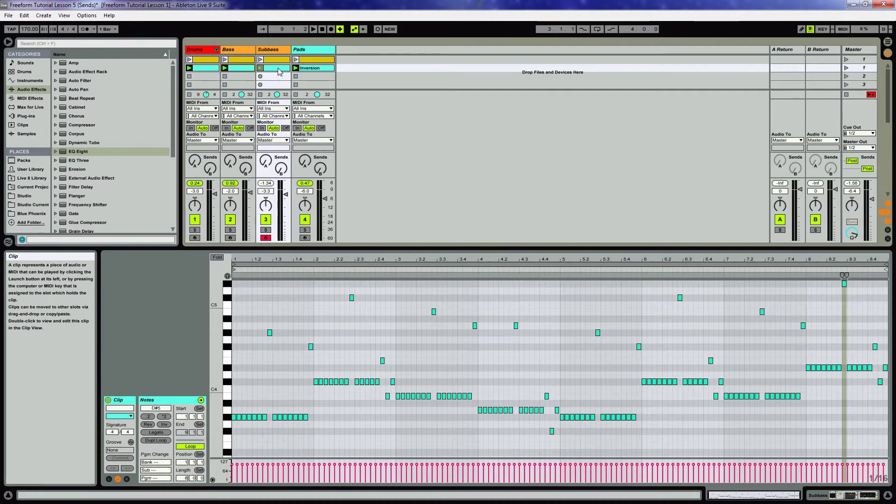
pyautogui.click(241, 70)
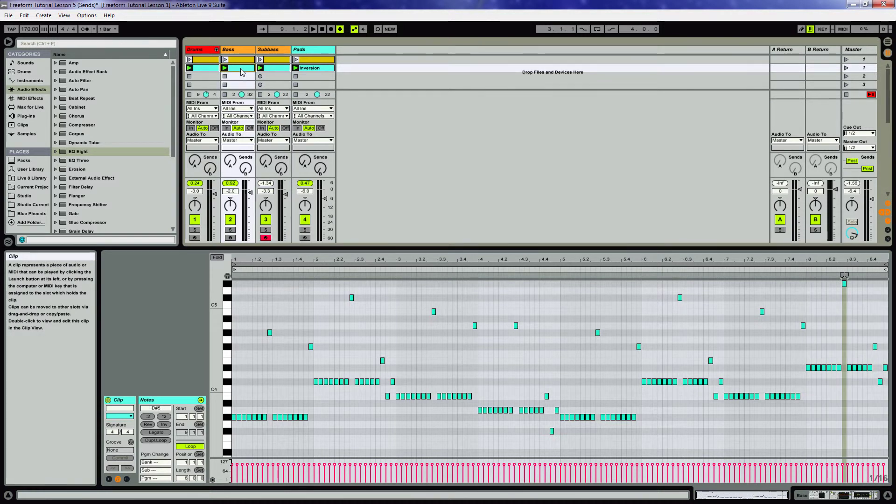
pyautogui.press('space')
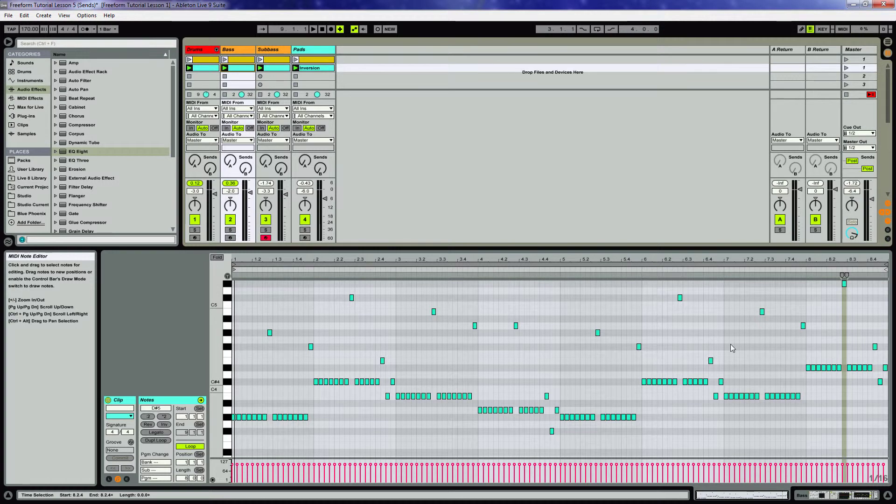
# Transpose all bar 8 notes of the bass clip down one octave and play the result.
pyautogui.click(811, 286)
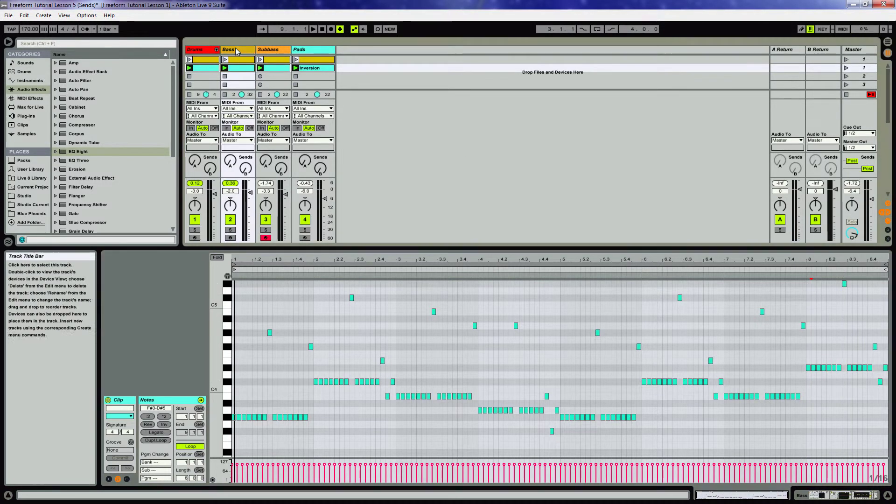
pyautogui.moveTo(806, 280); pyautogui.dragTo(891, 420)
pyautogui.hotkey('shift', 'Down')
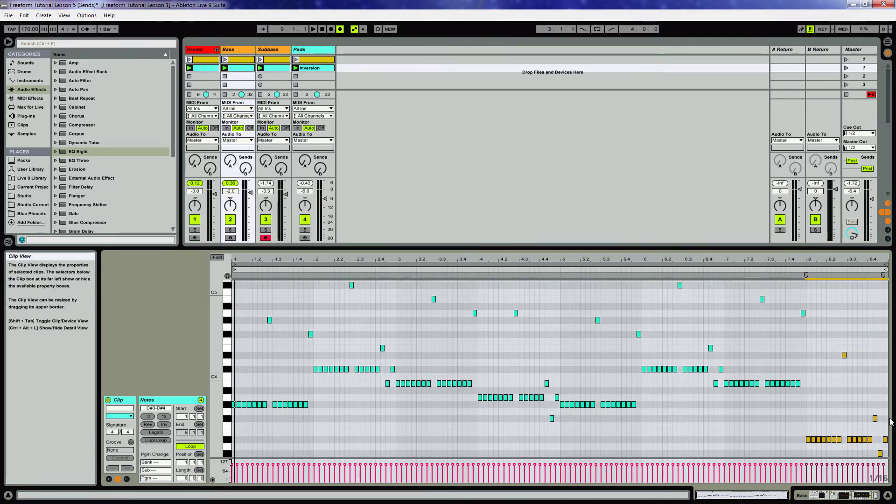
pyautogui.press('space')
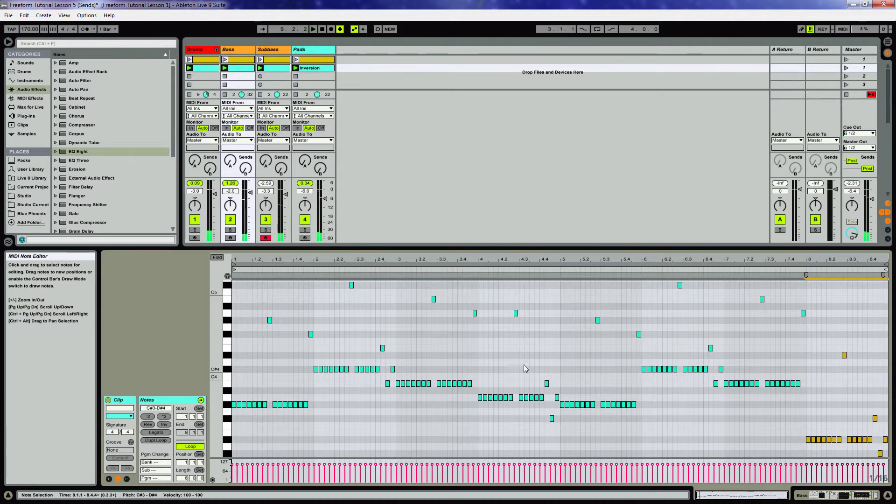
pyautogui.press('Right')
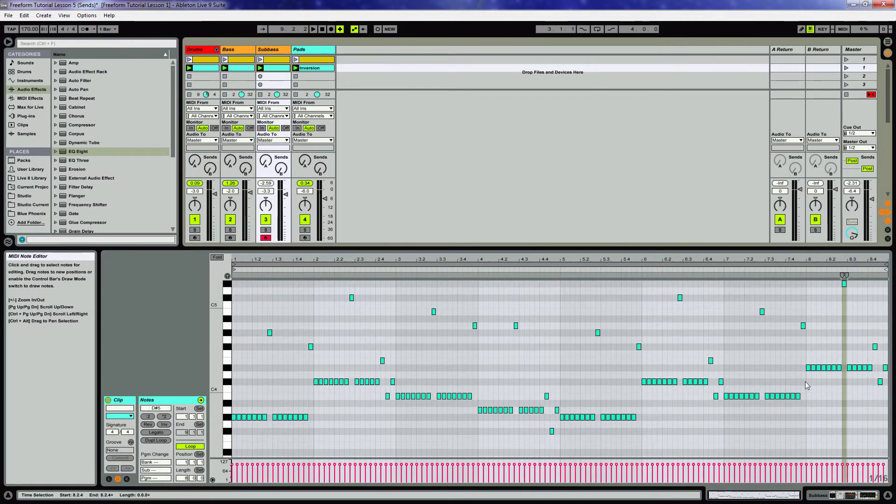
pyautogui.press('Left')
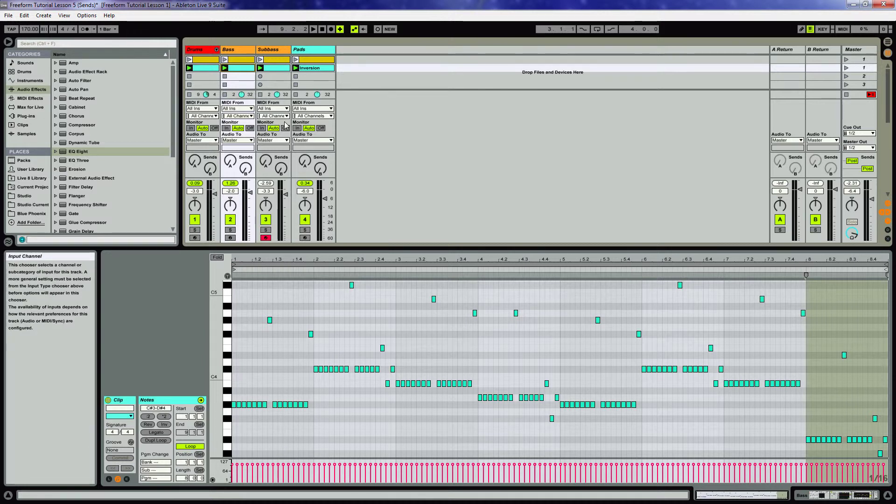
# Rename return track A as ShortVerb and return track B as LongVerb.
pyautogui.click(774, 51)
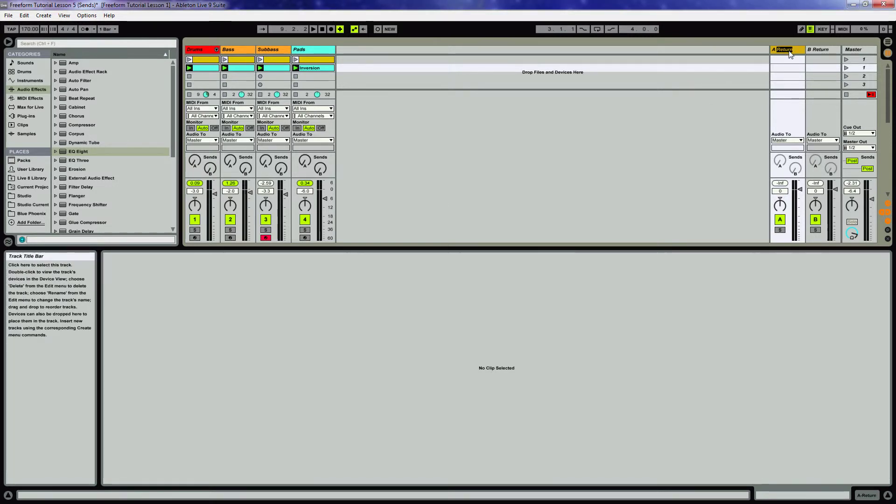
pyautogui.write('ortVerb')
pyautogui.press('Tab')
pyautogui.write('LongVerb')
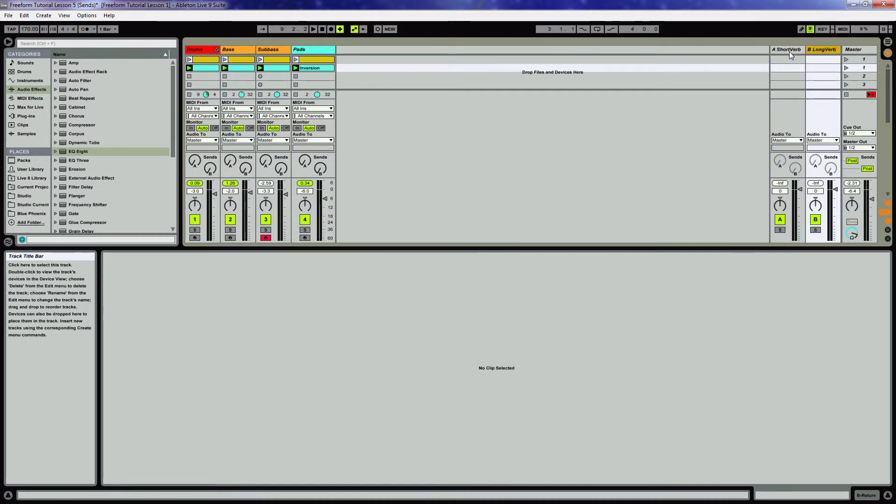
# Insert a third return track and name it Delay.
pyautogui.rightClick(819, 47)
pyautogui.click(756, 87)
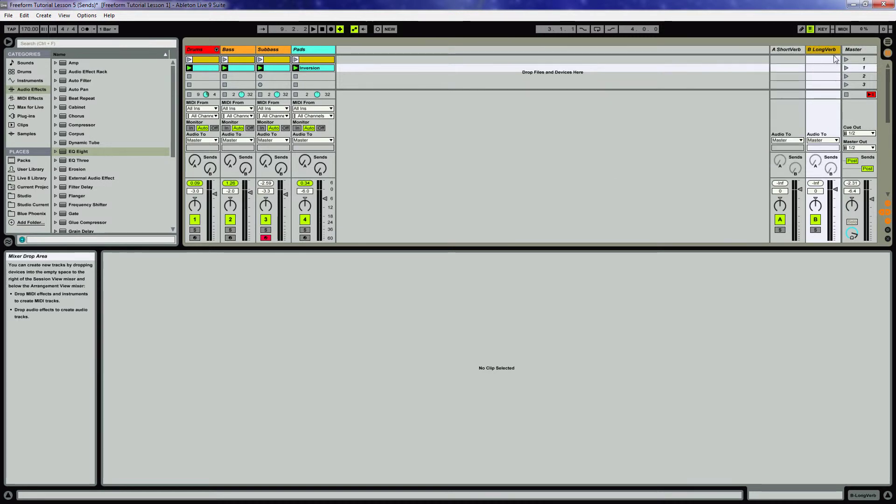
pyautogui.rightClick(821, 49)
pyautogui.click(766, 95)
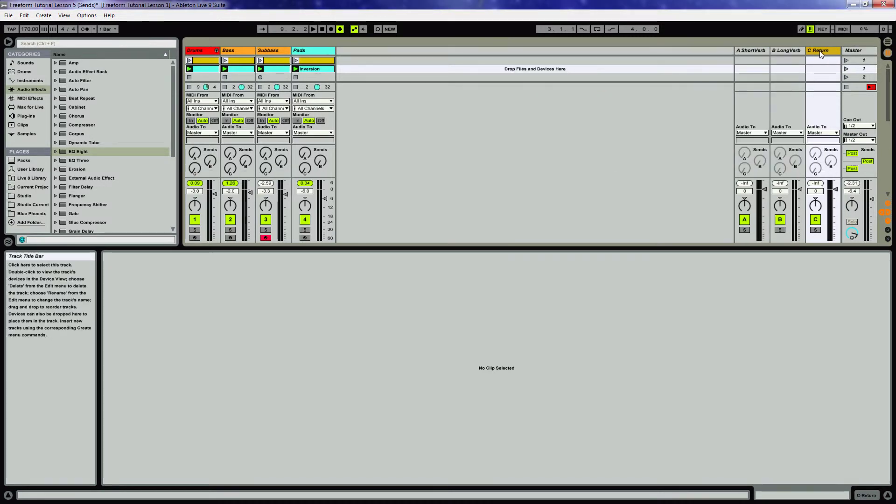
pyautogui.write('ay')
pyautogui.press('Return')
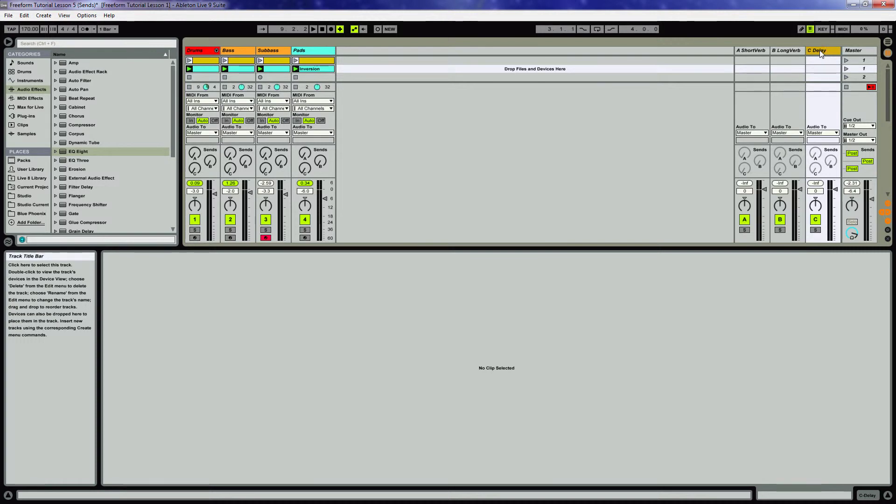
# Load the Reverb audio effect onto the ShortVerb return track.
pyautogui.click(738, 50)
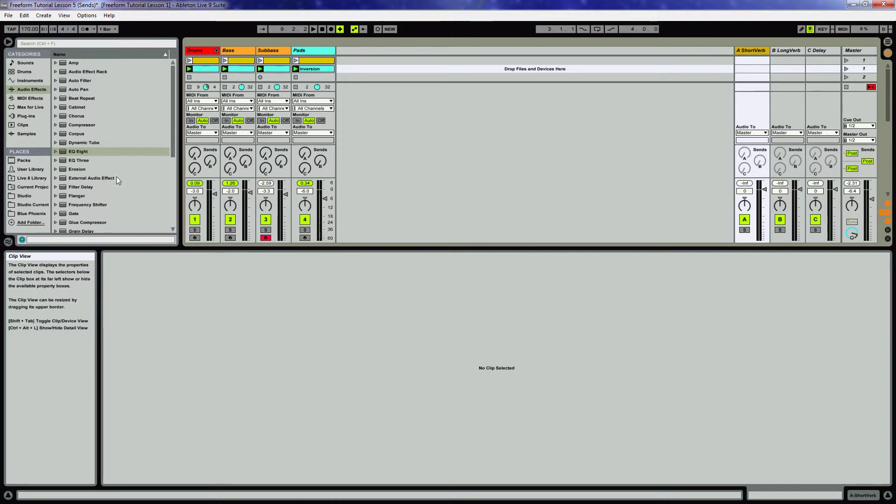
pyautogui.click(100, 187)
pyautogui.scroll(-1, 100, 186)
pyautogui.scroll(-4, 100, 187)
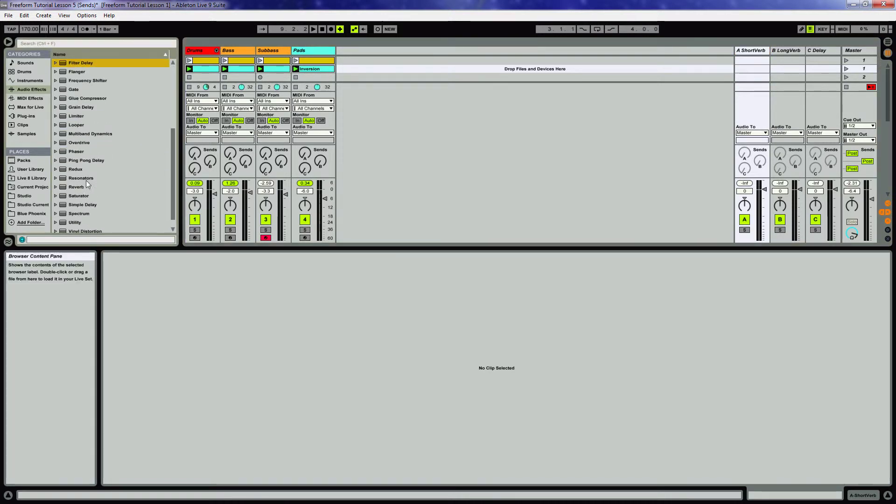
pyautogui.click(89, 176)
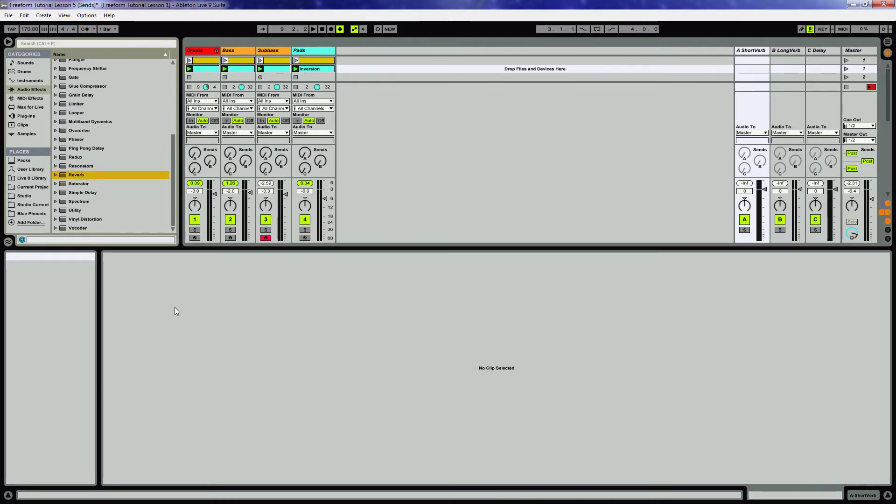
pyautogui.moveTo(75, 175); pyautogui.dragTo(746, 61)
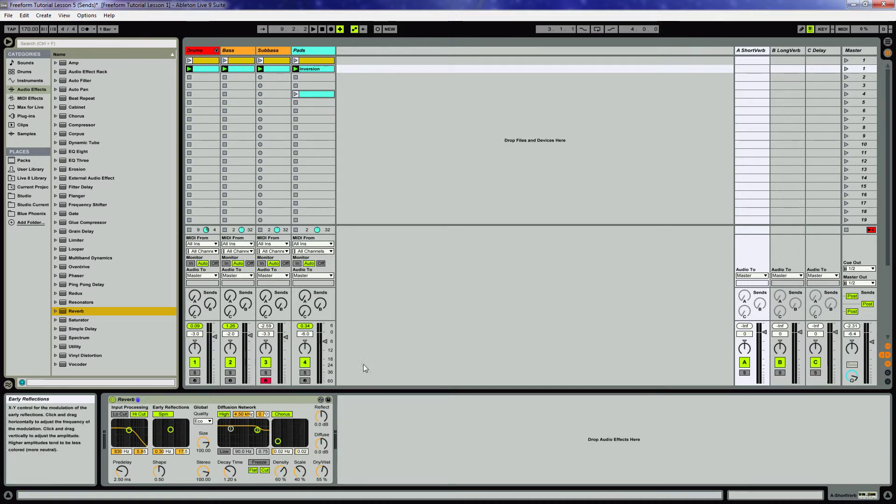
# Solo the Pads track with its ShortVerb send at 0 dB, and set the Reverb's Dry/Wet to 100% while auditioning.
pyautogui.click(305, 372)
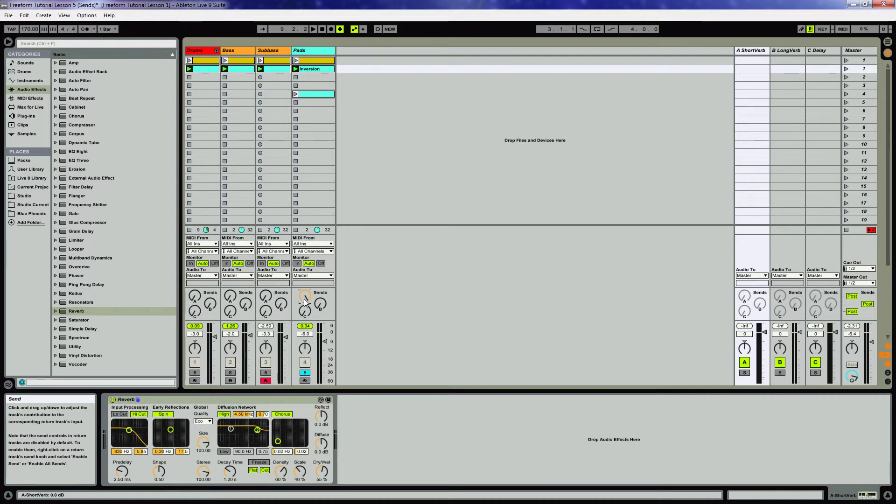
pyautogui.press('space')
pyautogui.press('space')
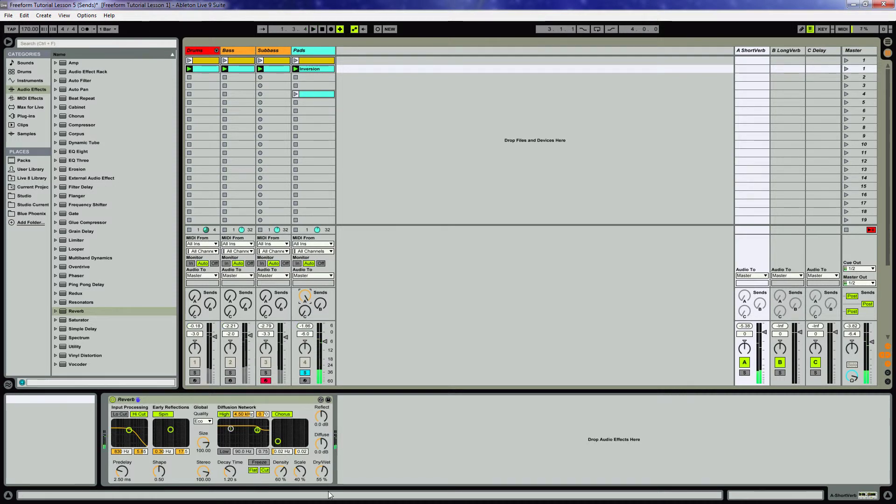
pyautogui.moveTo(320, 472); pyautogui.dragTo(320, 434)
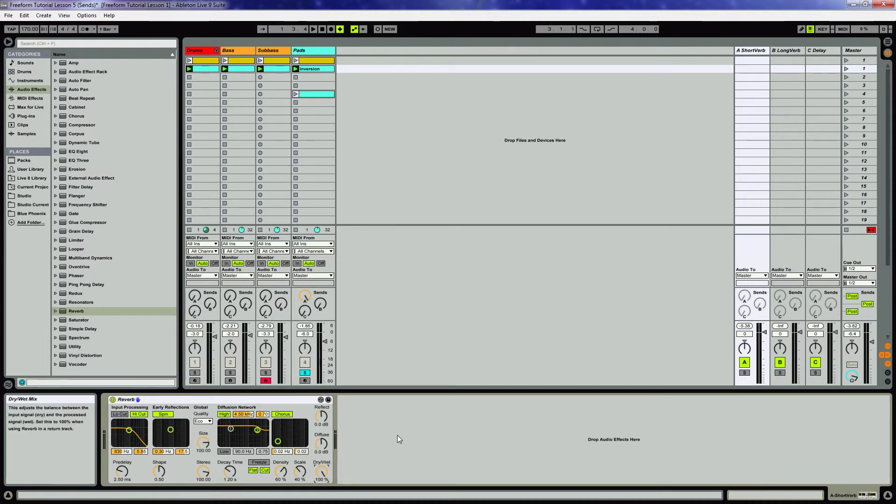
pyautogui.press('space')
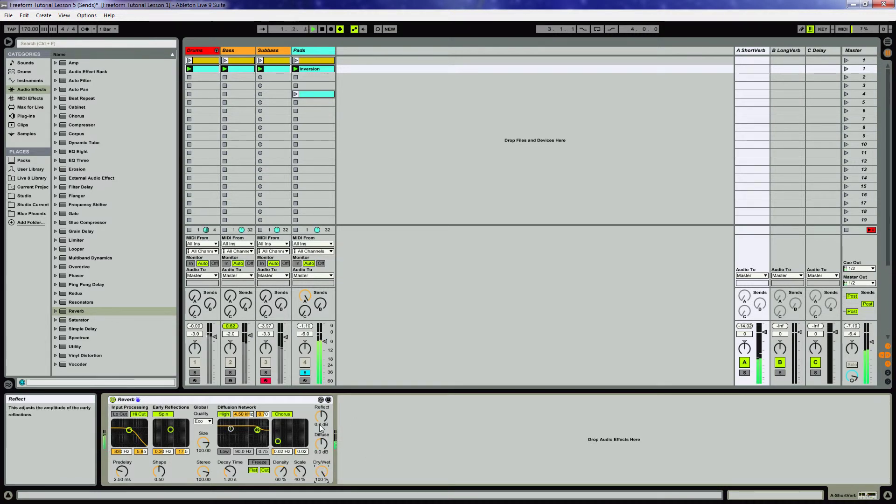
# Switch the Reverb's input filter to Lo Cut only near 1.13 kHz, and its diffusion filter from High to Low at 0.37.
pyautogui.click(139, 414)
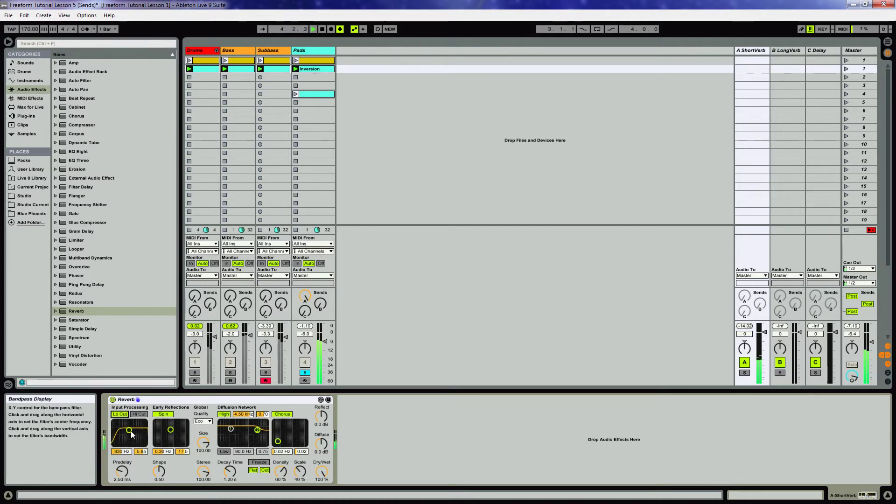
pyautogui.moveTo(129, 432); pyautogui.dragTo(131, 433)
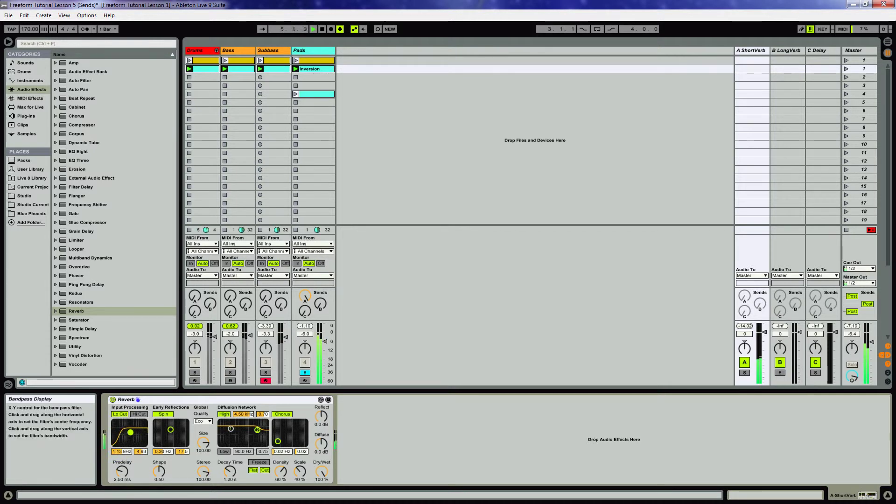
pyautogui.moveTo(257, 429); pyautogui.dragTo(258, 429)
pyautogui.click(222, 415)
pyautogui.click(225, 451)
pyautogui.moveTo(230, 434); pyautogui.dragTo(236, 439)
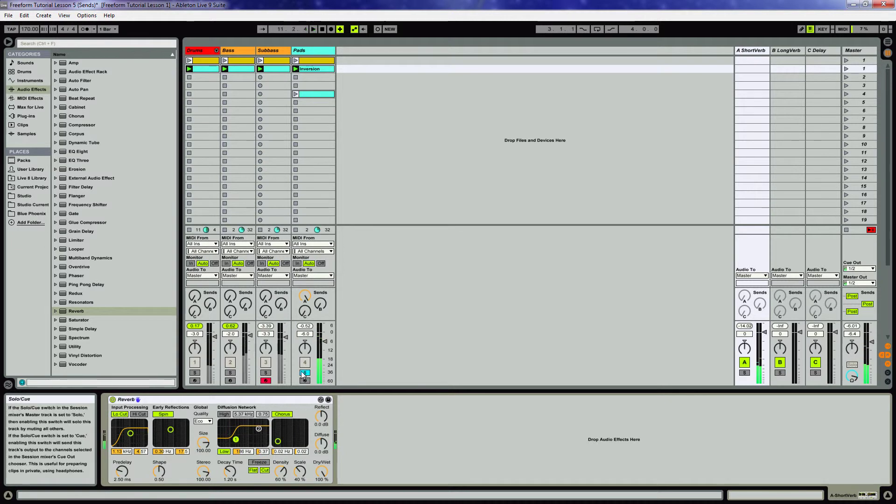
# Shape the ShortVerb Reverb with Decay Time 1.02 s, Density 59%, Scale 67% and Stereo 96.19.
pyautogui.moveTo(230, 471); pyautogui.dragTo(235, 475)
pyautogui.moveTo(300, 471)
pyautogui.mouseDown()
pyautogui.moveTo(300, 462)
pyautogui.moveTo(279, 471)
pyautogui.moveTo(299, 472)
pyautogui.mouseUp()
pyautogui.moveTo(203, 471)
pyautogui.mouseDown()
pyautogui.moveTo(203, 483)
pyautogui.moveTo(203, 459)
pyautogui.mouseUp()
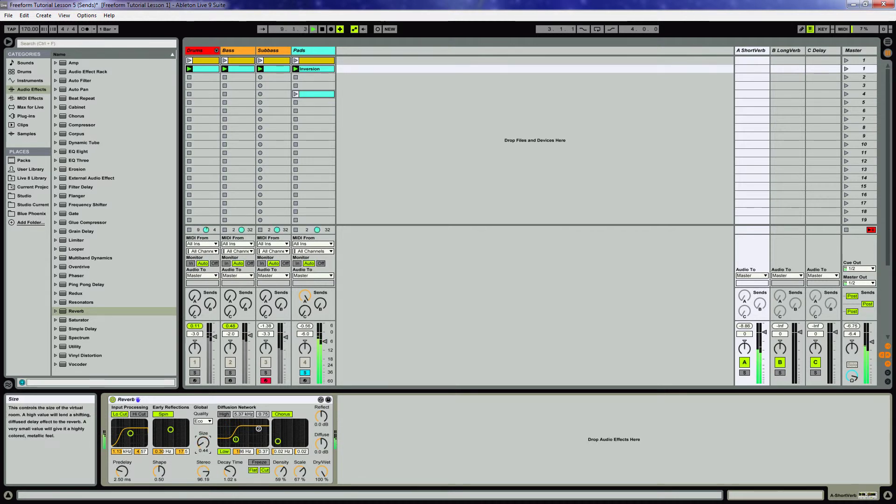
# Set the Reverb's global Quality to High and its Size to 4.20.
pyautogui.click(203, 421)
pyautogui.click(203, 434)
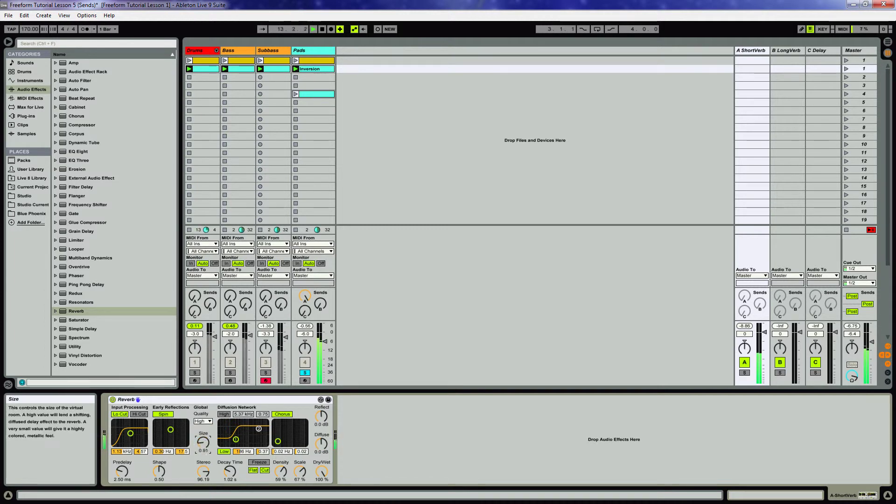
pyautogui.moveTo(204, 441); pyautogui.dragTo(203, 422)
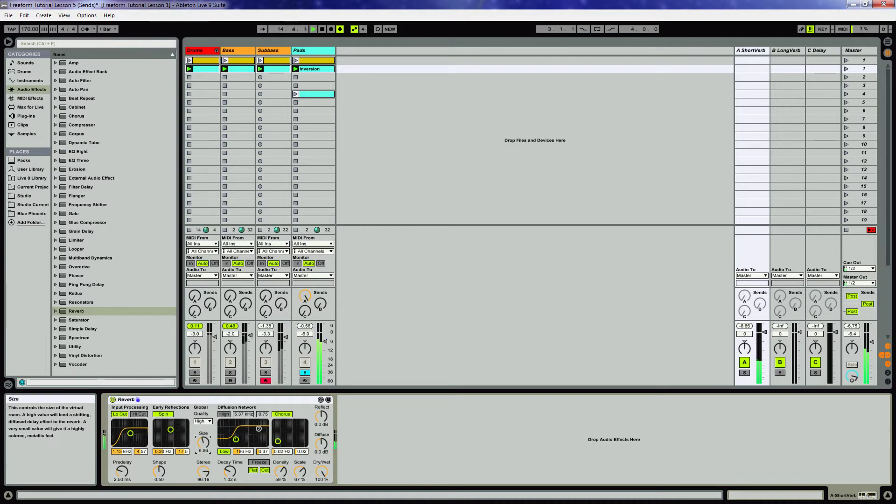
# Set the Reverb's Decay Time to 1.40 s and Predelay to 0.50 ms, and raise the Chorus to 0.07 Hz with amount 0.07.
pyautogui.moveTo(230, 472)
pyautogui.mouseDown()
pyautogui.moveTo(230, 460)
pyautogui.moveTo(230, 472)
pyautogui.mouseUp()
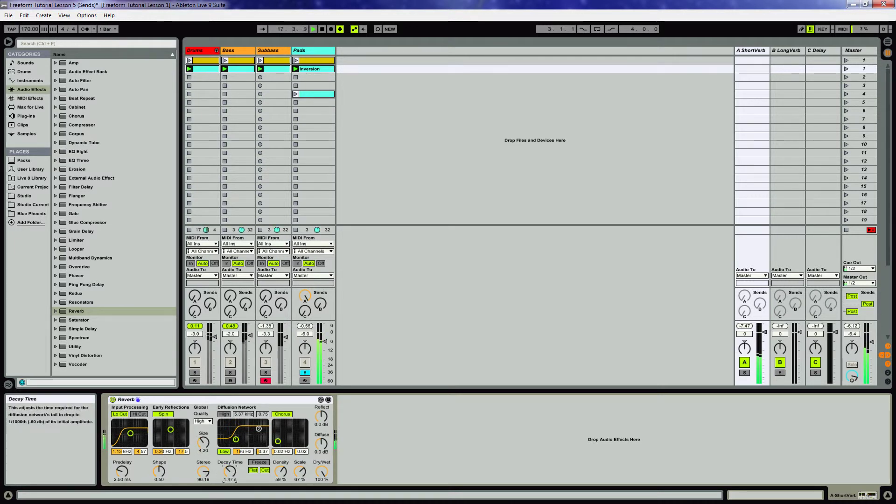
pyautogui.moveTo(122, 471); pyautogui.dragTo(123, 481)
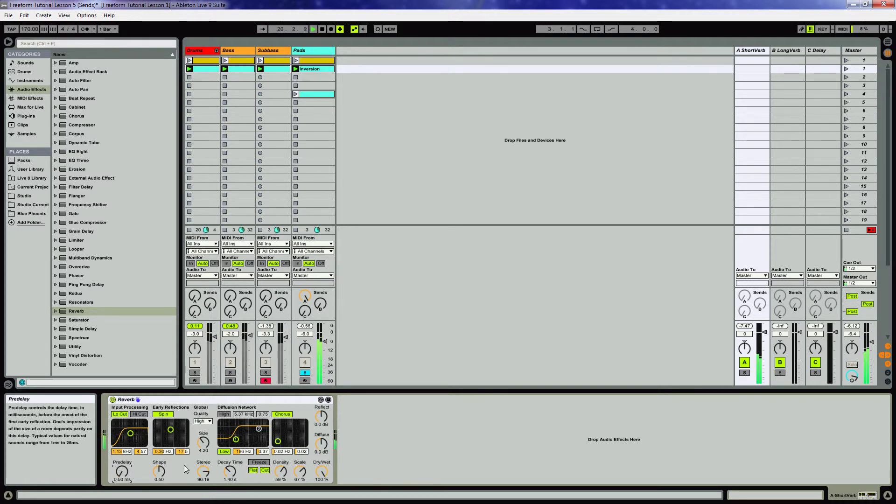
pyautogui.moveTo(284, 438); pyautogui.dragTo(301, 425)
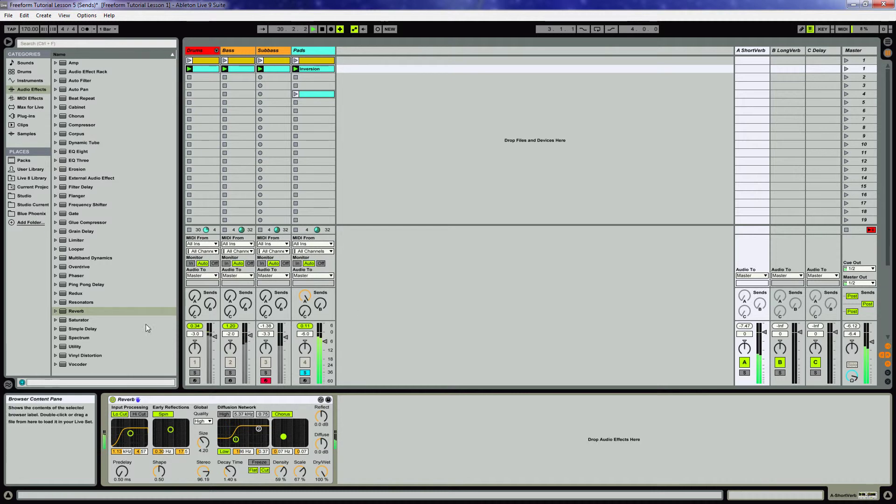
# Add a Utility after the ShortVerb Reverb with 13.9 dB of gain, and rebalance the Pads track's ShortVerb send from off to a moderate level.
pyautogui.moveTo(75, 347); pyautogui.dragTo(429, 438)
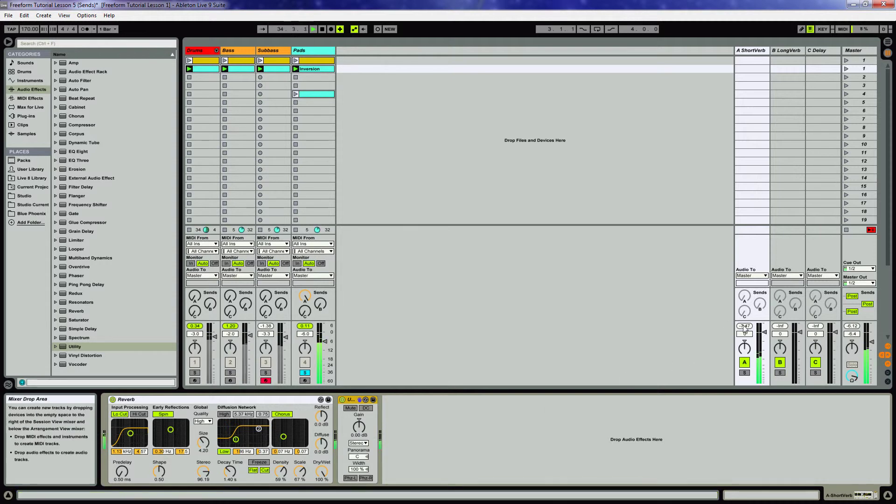
pyautogui.click(364, 430)
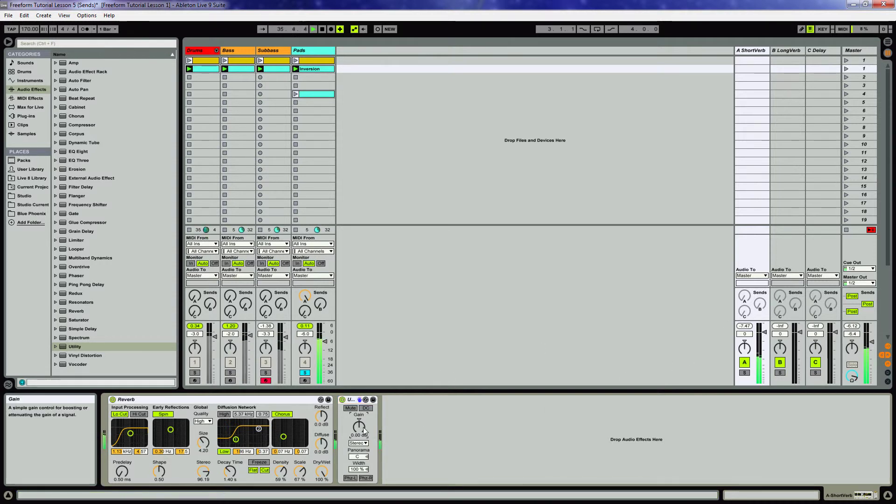
pyautogui.write('7.5')
pyautogui.press('Return')
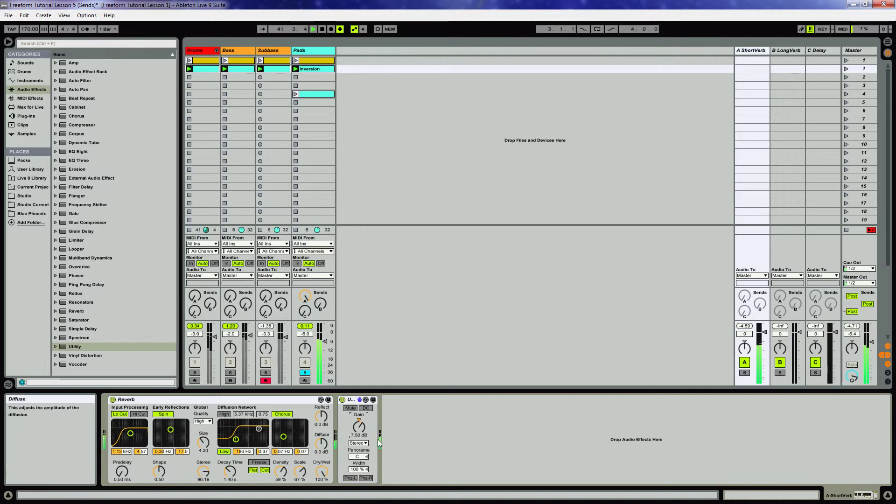
pyautogui.moveTo(358, 430); pyautogui.dragTo(357, 418)
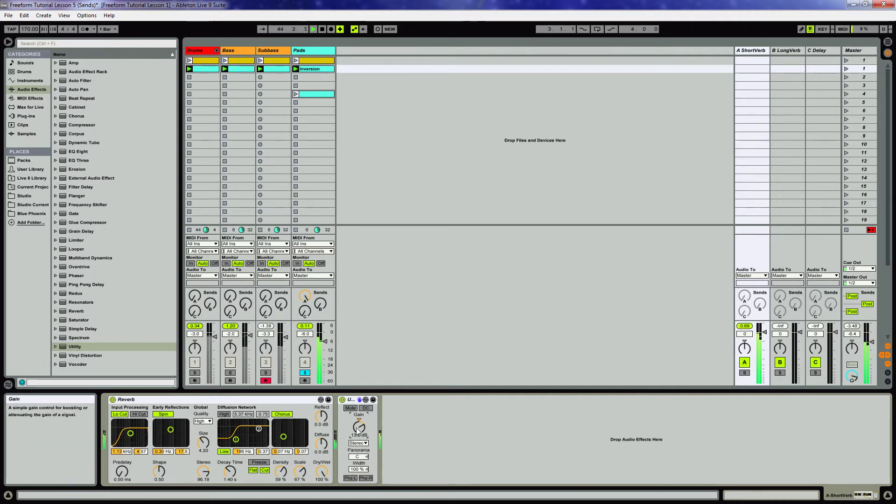
pyautogui.moveTo(305, 295); pyautogui.dragTo(305, 327)
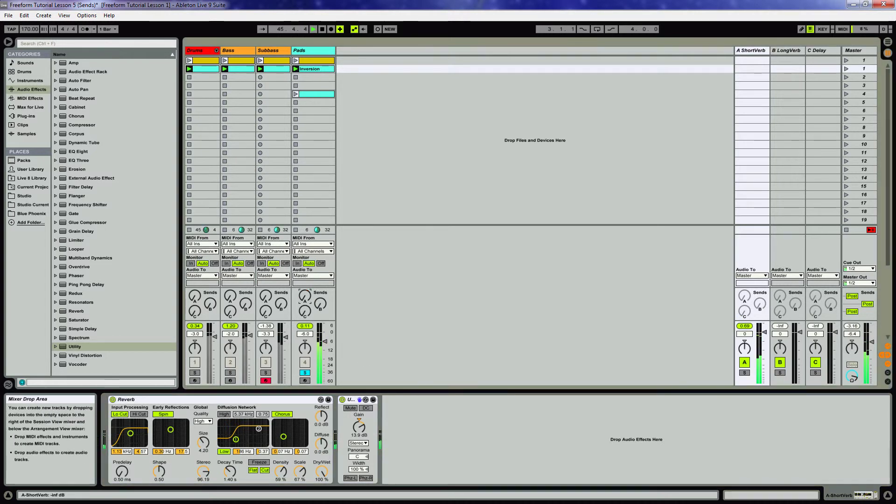
pyautogui.moveTo(305, 295); pyautogui.dragTo(305, 281)
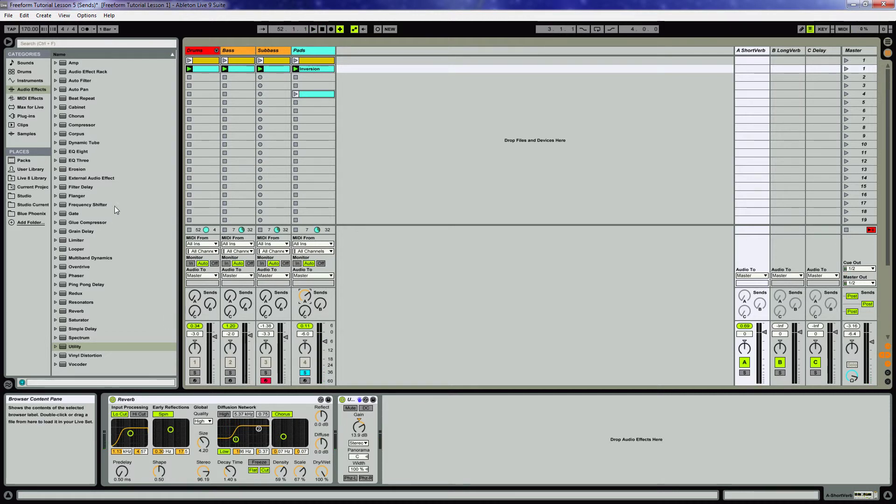
# Copy the Bass track's sidechain Compressor to the end of the ShortVerb chain, audition it, and unsolo the Pads track.
pyautogui.click(232, 50)
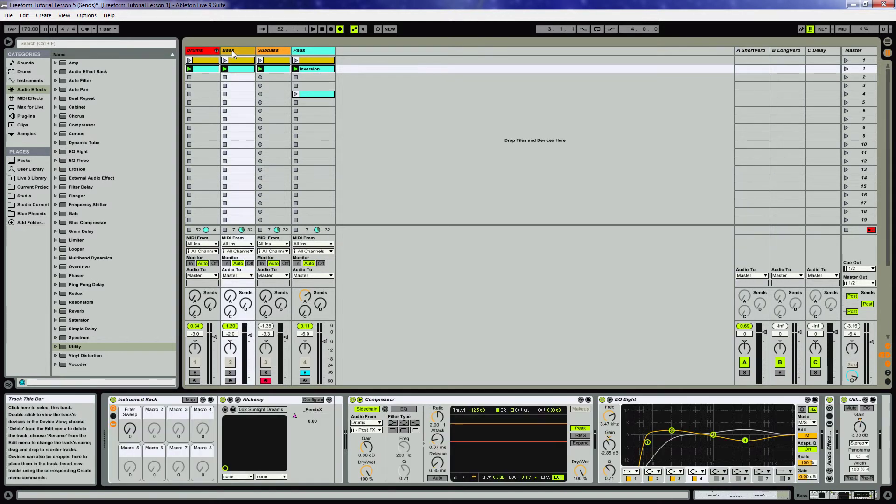
pyautogui.click(395, 399)
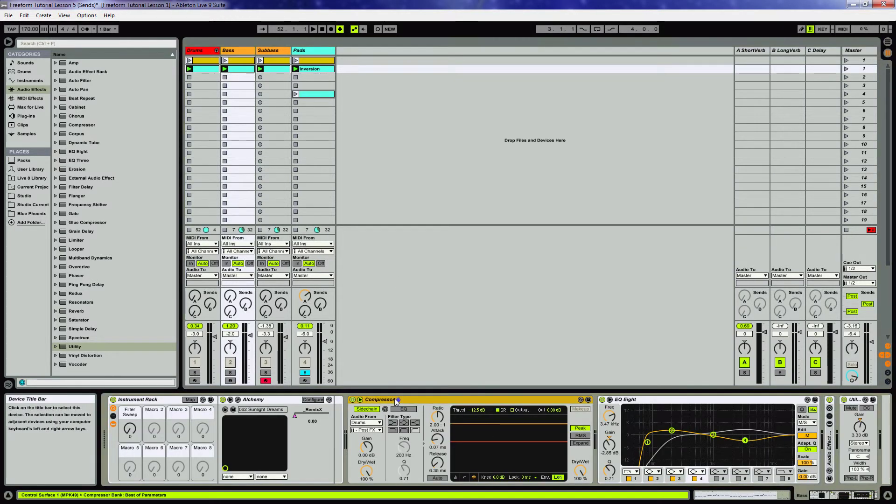
pyautogui.click(744, 49)
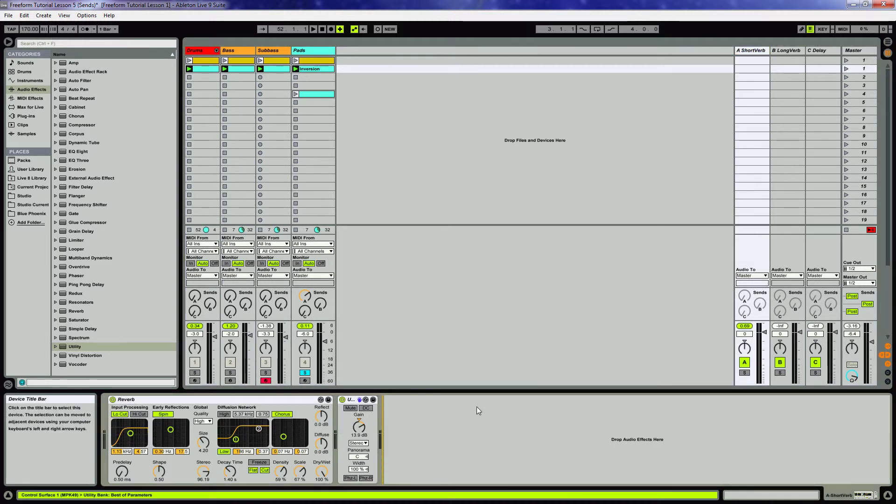
pyautogui.hotkey('ctrl', 'v')
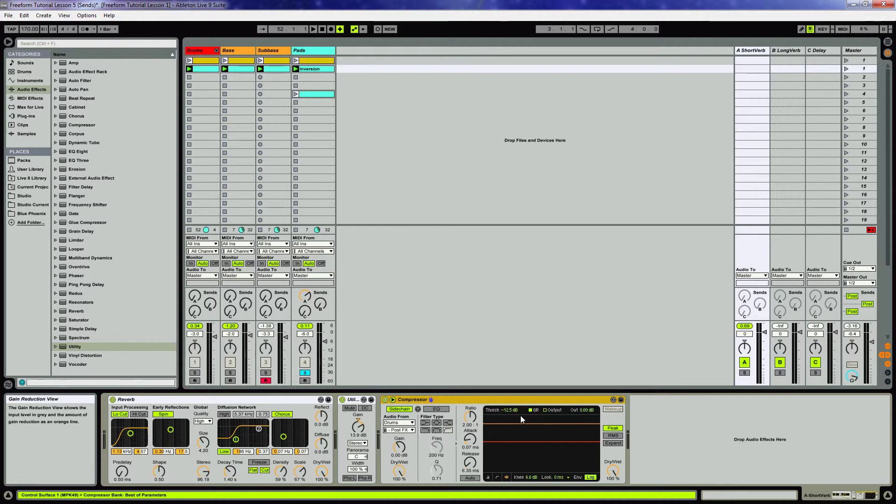
pyautogui.press('space')
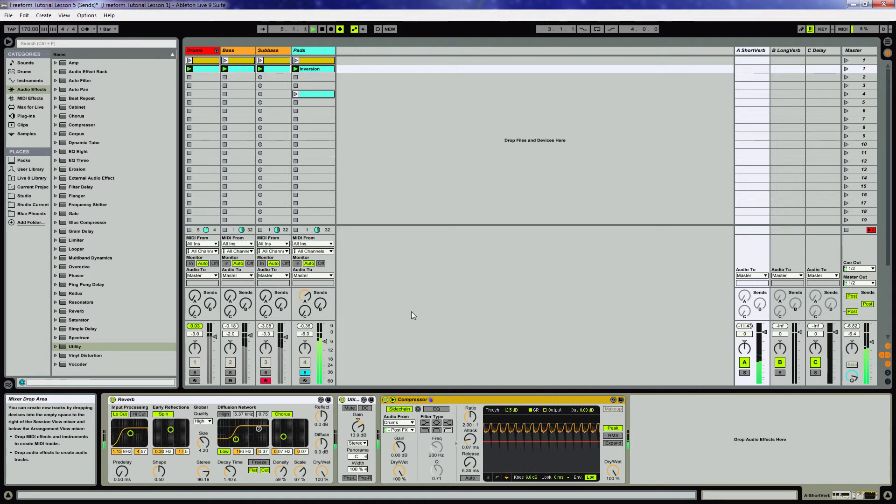
pyautogui.click(300, 372)
pyautogui.press('space')
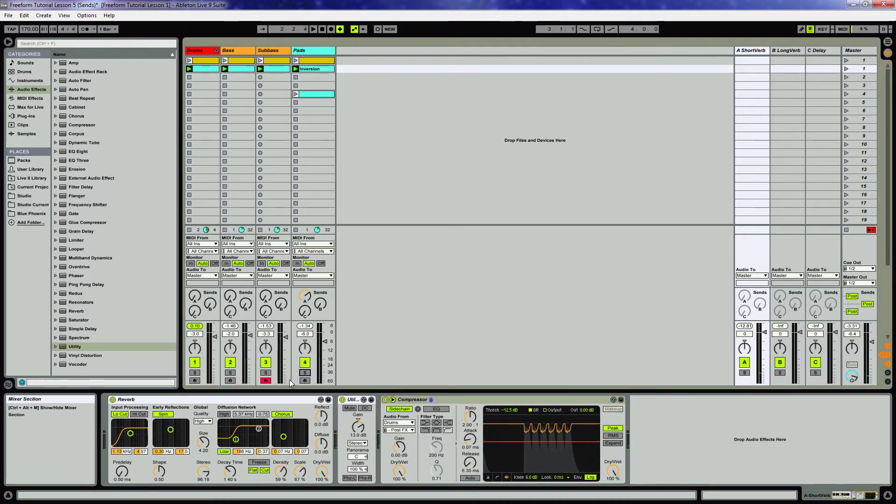
# Copy the same sidechain Compressor to the Pads track after its EQ Eight and audition the full mix.
pyautogui.click(450, 400)
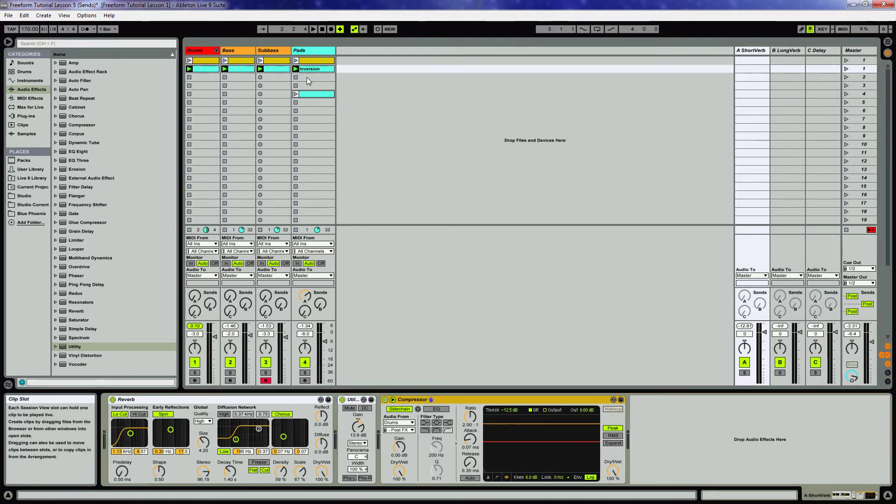
pyautogui.click(308, 51)
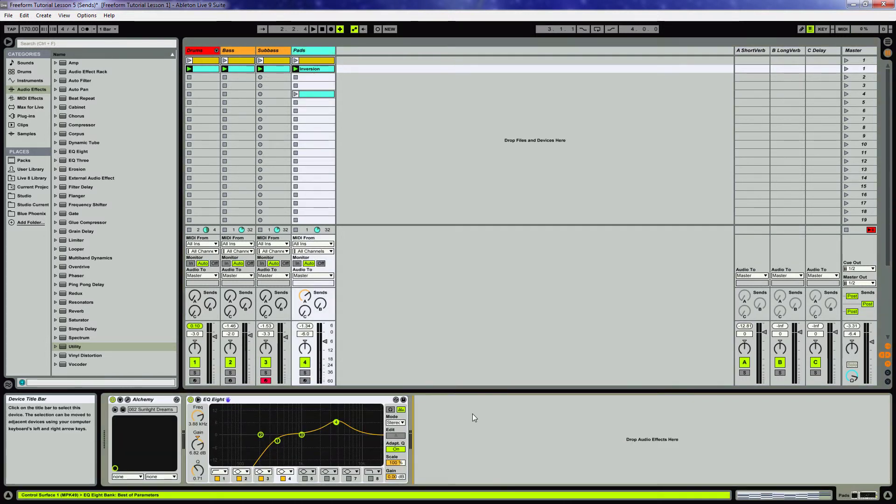
pyautogui.hotkey('ctrl', 'v')
pyautogui.press('space')
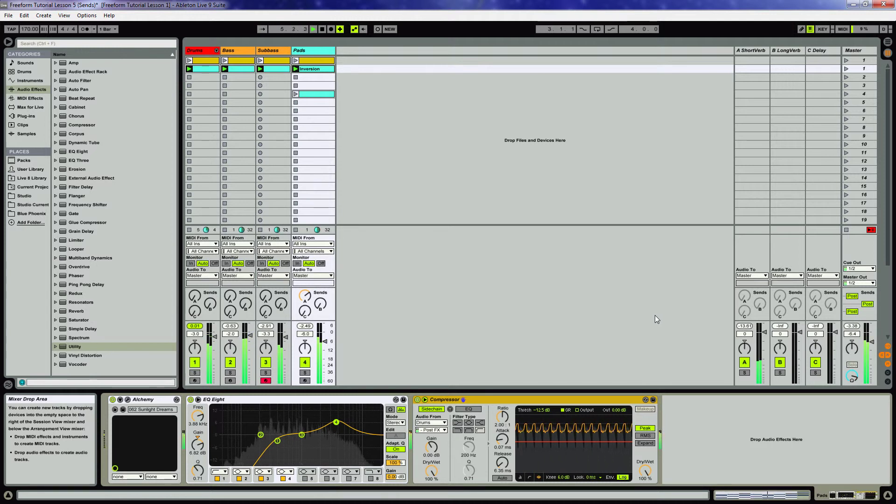
pyautogui.click(487, 52)
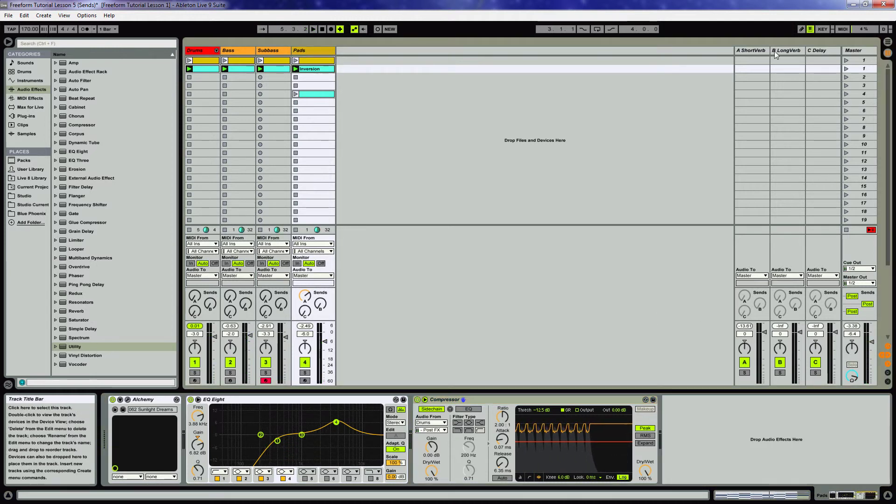
# Copy the ShortVerb track's Reverb, Utility and Compressor onto the LongVerb return track.
pyautogui.click(752, 50)
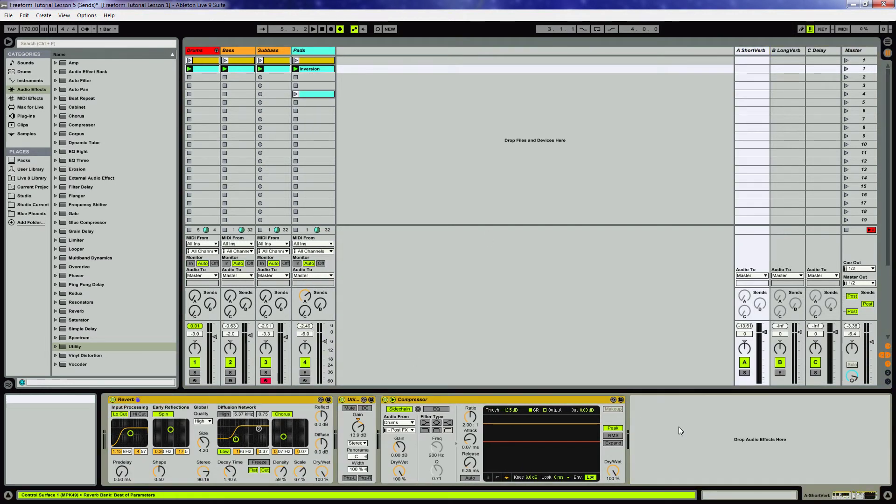
pyautogui.click(788, 50)
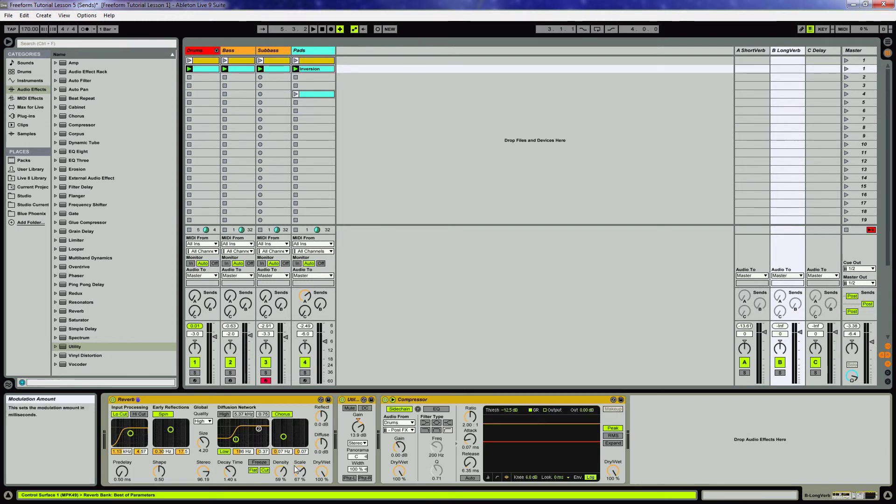
# Solo Pads with its ShortVerb send off and LongVerb send at 0 dB, and set the LongVerb Reverb's Decay Time to 4.34 s during playback.
pyautogui.click(304, 296)
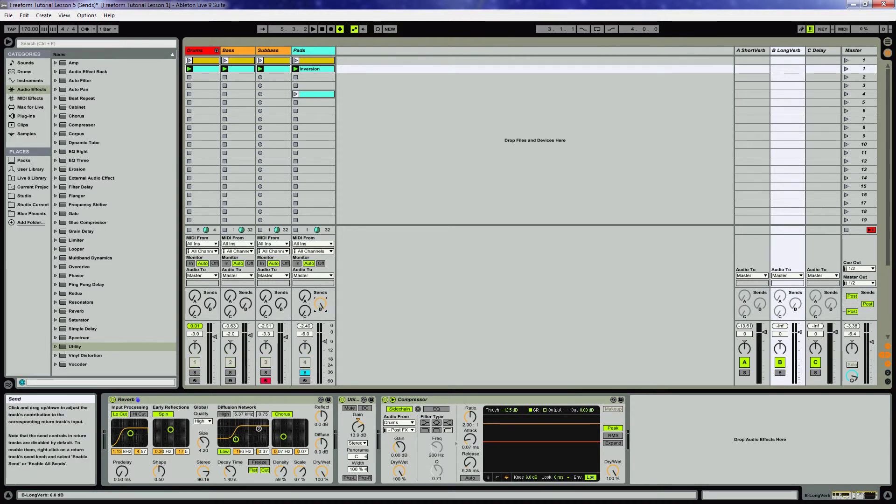
pyautogui.press('space')
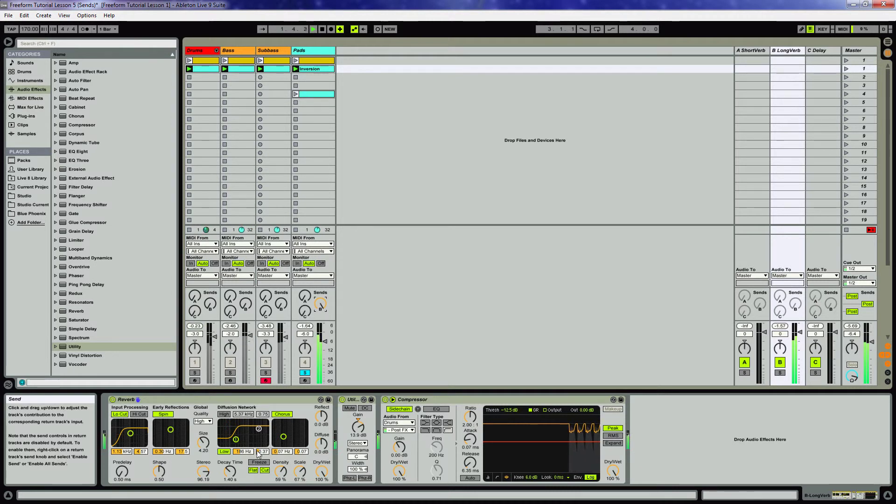
pyautogui.moveTo(232, 474)
pyautogui.mouseDown()
pyautogui.moveTo(232, 462)
pyautogui.moveTo(230, 473)
pyautogui.mouseUp()
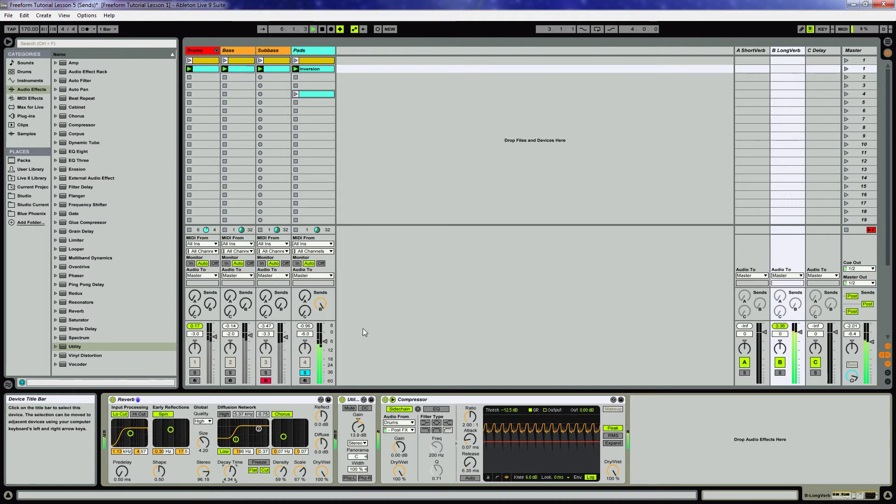
# Lower the Pads track's LongVerb send to -11.4 dB, unsolo Pads and audition the full mix.
pyautogui.moveTo(320, 304); pyautogui.dragTo(320, 306)
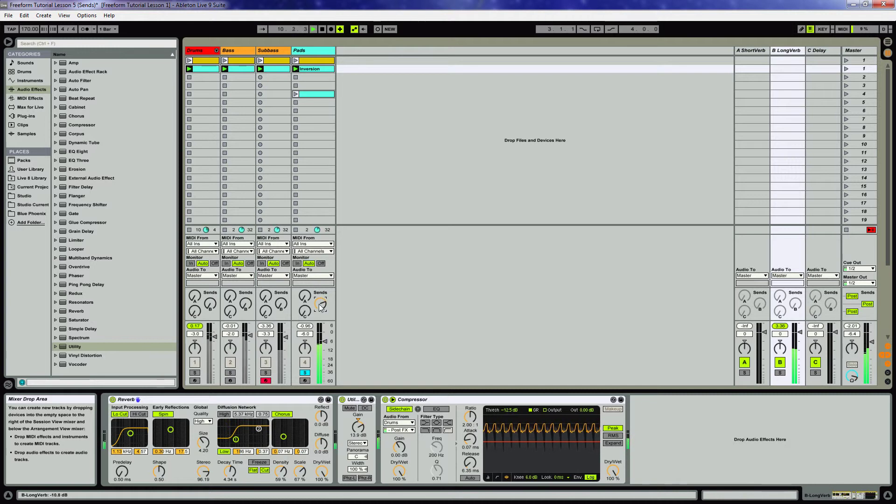
pyautogui.click(304, 373)
pyautogui.press('space')
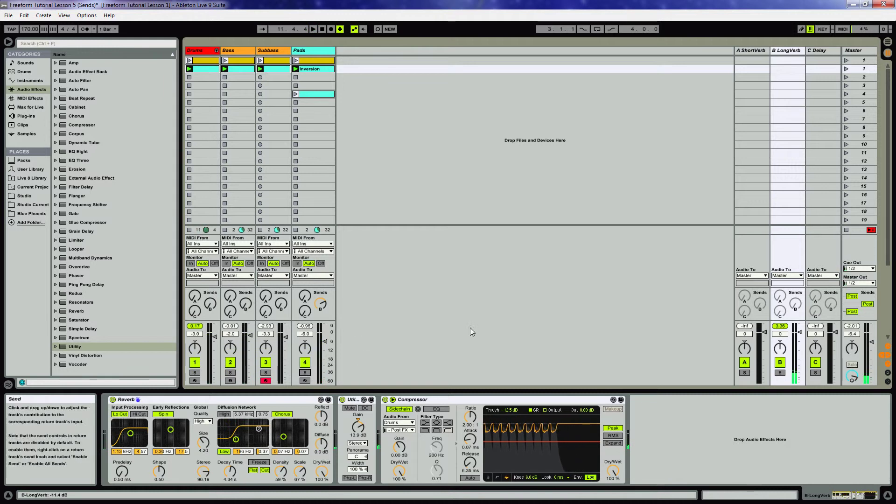
pyautogui.press('space')
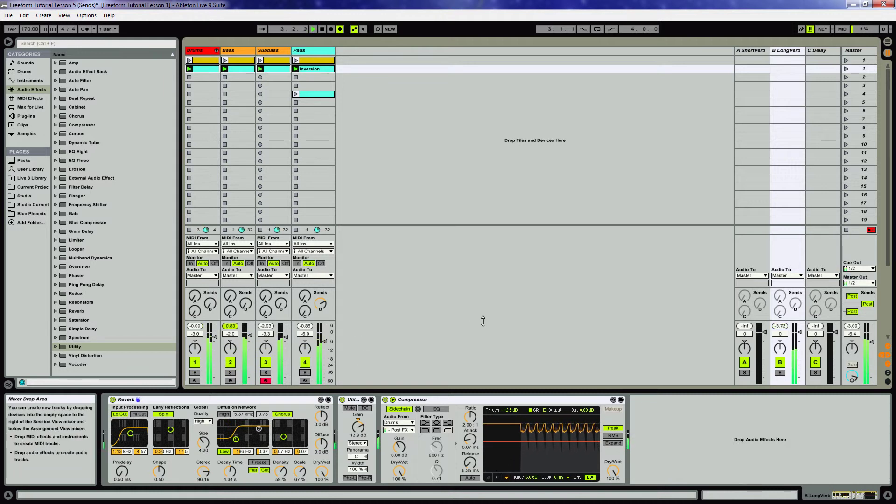
pyautogui.press('space')
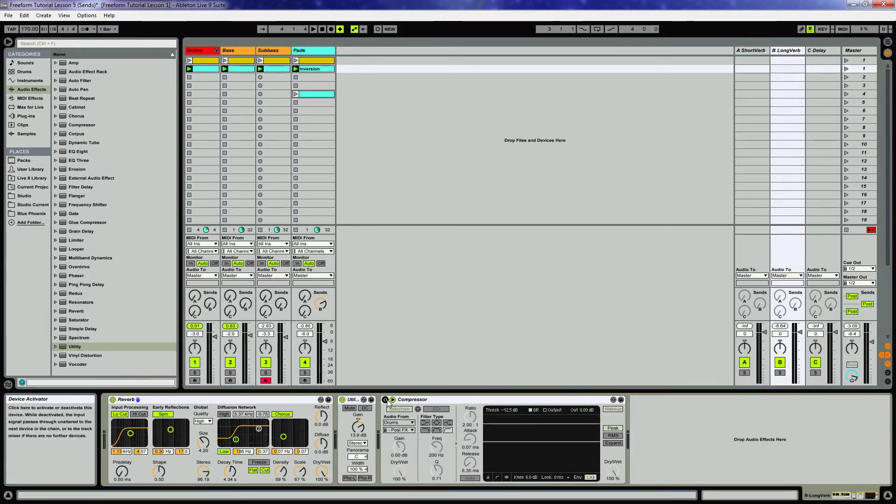
# Set LongVerb's Utility gain to 11.1 dB and the Pads LongVerb send to about -13.3 dB, comparing the mix with LongVerb's Compressor off and on.
pyautogui.click(305, 373)
pyautogui.press('space')
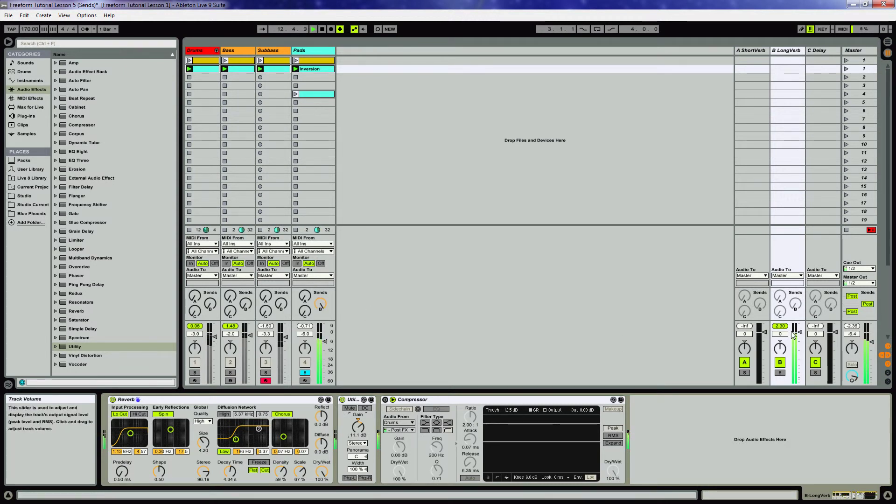
pyautogui.click(306, 372)
pyautogui.moveTo(321, 304); pyautogui.dragTo(320, 302)
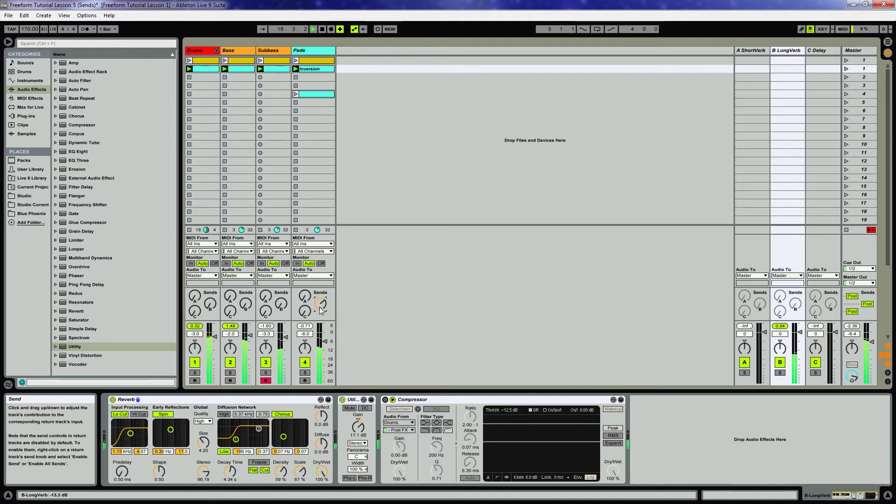
pyautogui.click(397, 422)
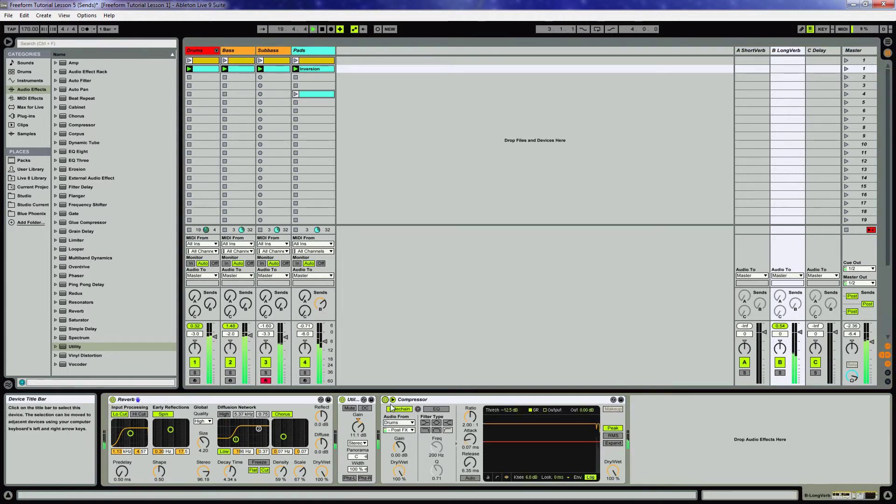
# Add a Ping Pong Delay to the Delay return with beat division 4, swing 1.04%, Dry/Wet 100%, and bandpass filter at 3.38 kHz and width 5.14.
pyautogui.click(820, 50)
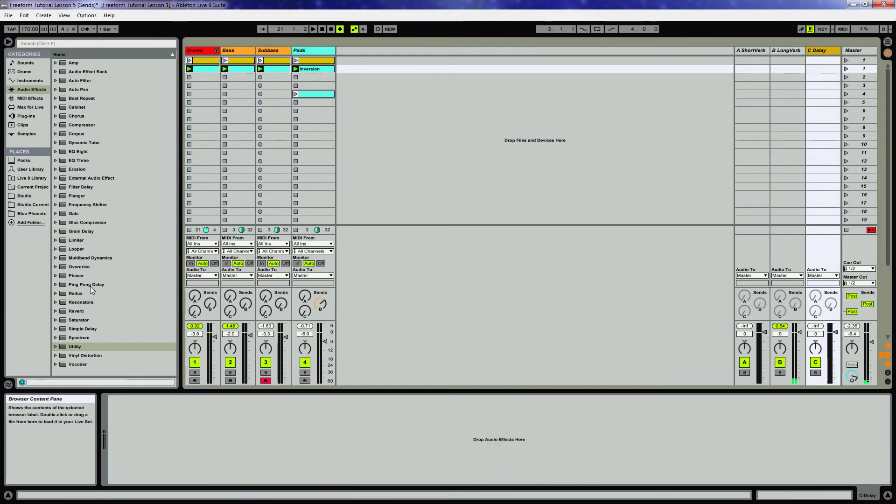
pyautogui.moveTo(89, 285); pyautogui.dragTo(162, 415)
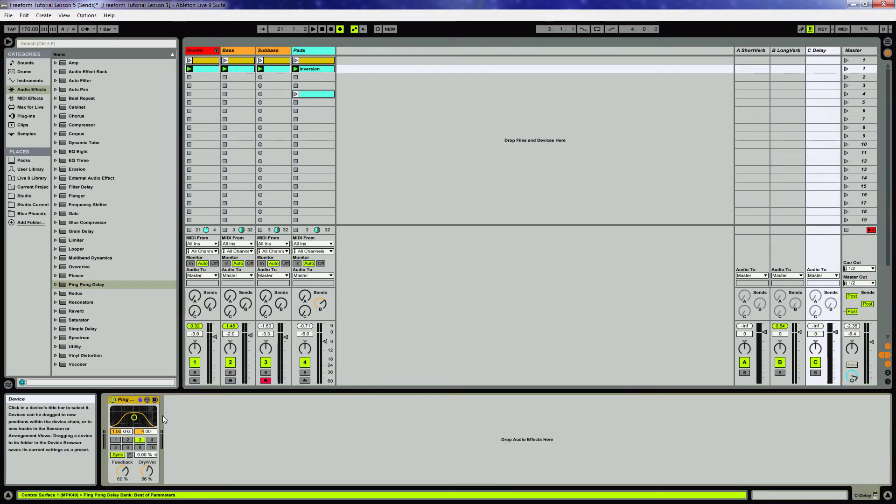
pyautogui.click(151, 440)
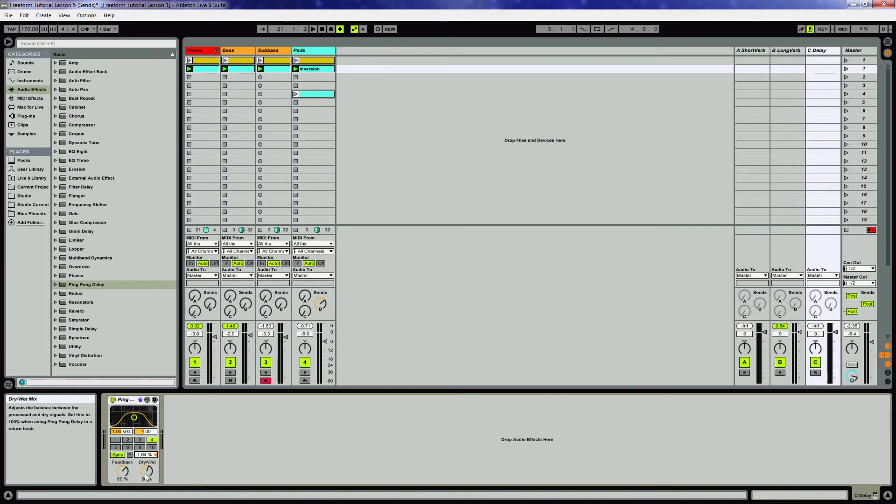
pyautogui.moveTo(147, 472); pyautogui.dragTo(146, 439)
pyautogui.moveTo(134, 417); pyautogui.dragTo(142, 415)
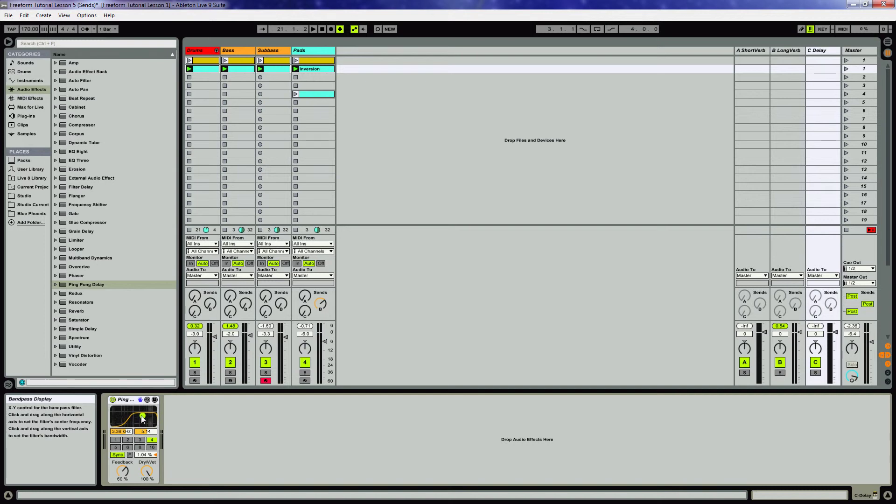
# Solo Pads and raise its send to the Delay return during playback.
pyautogui.click(305, 372)
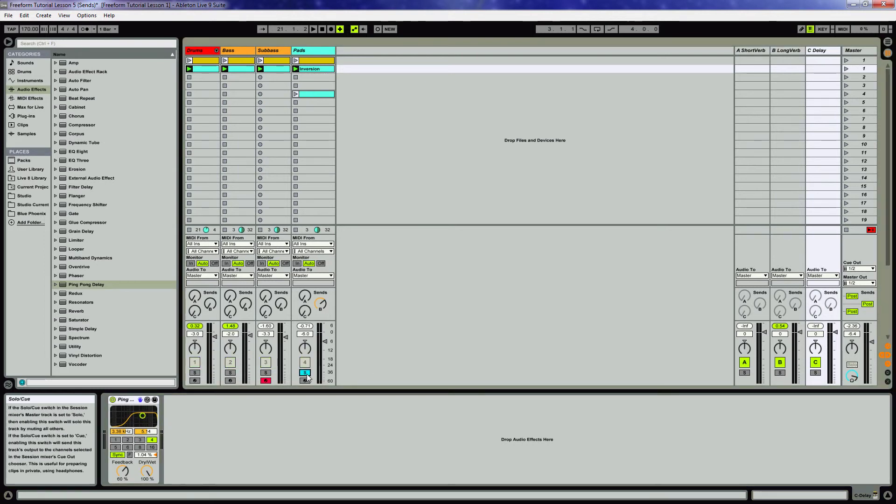
pyautogui.press('space')
pyautogui.moveTo(305, 310); pyautogui.dragTo(305, 295)
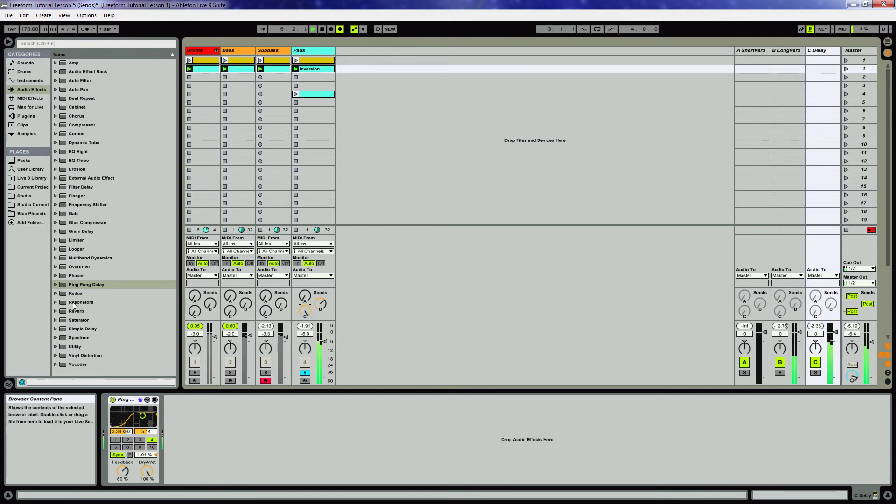
# Add a Utility after the Ping Pong Delay and set the delay's Feedback to 35%, auditioning the echoes.
pyautogui.moveTo(79, 346); pyautogui.dragTo(245, 460)
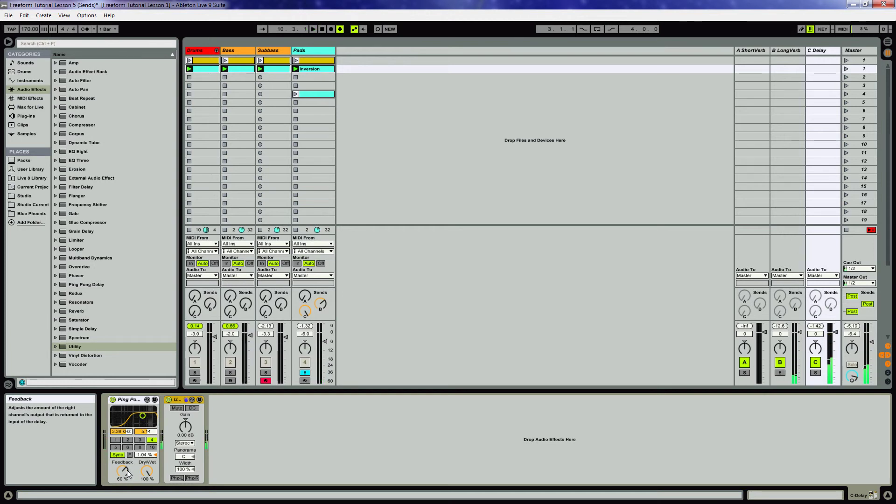
pyautogui.moveTo(123, 470); pyautogui.dragTo(123, 476)
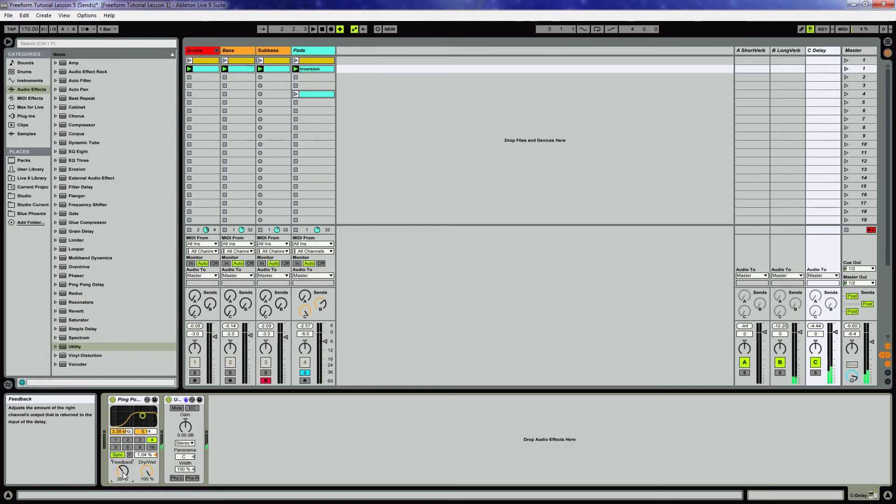
pyautogui.press('space')
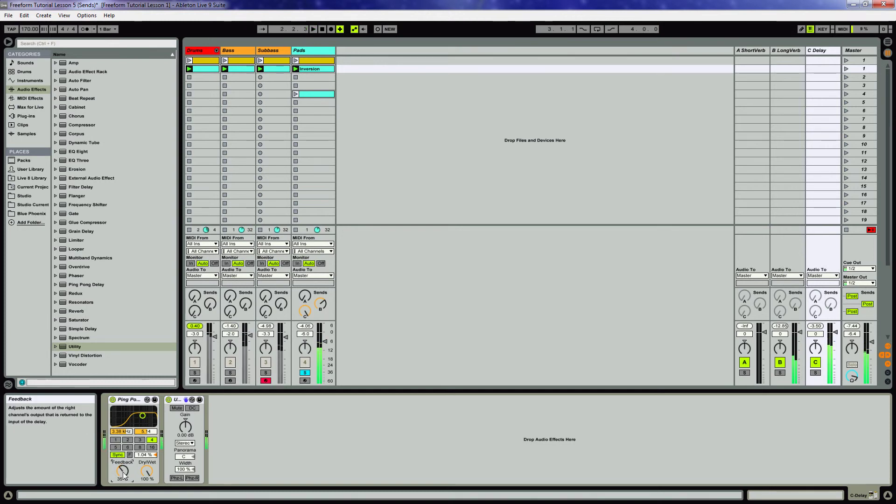
pyautogui.press('space')
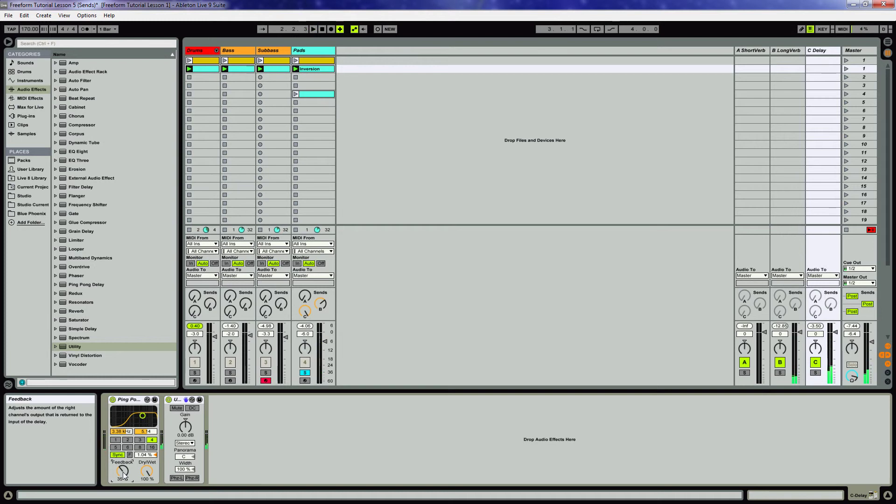
pyautogui.press('space')
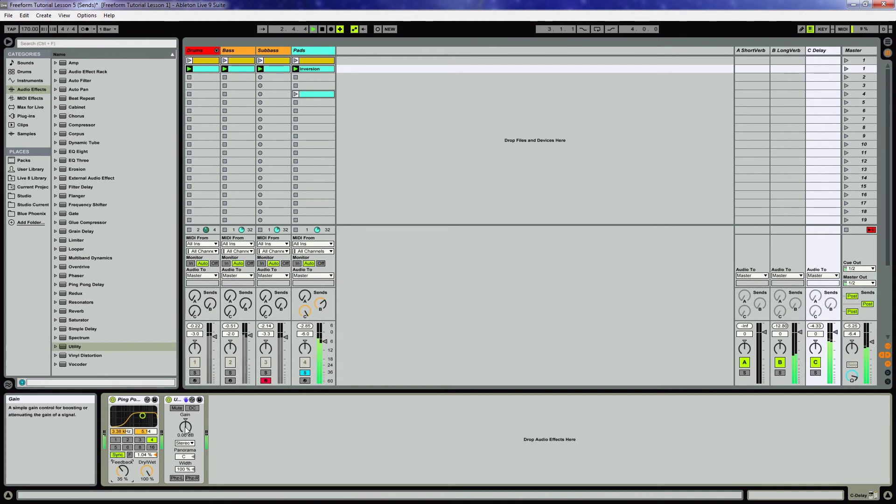
# Set the Delay return's Utility gain to 3.33 dB and Width to 67%, and audition the soloed Pads.
pyautogui.moveTo(185, 426); pyautogui.dragTo(185, 401)
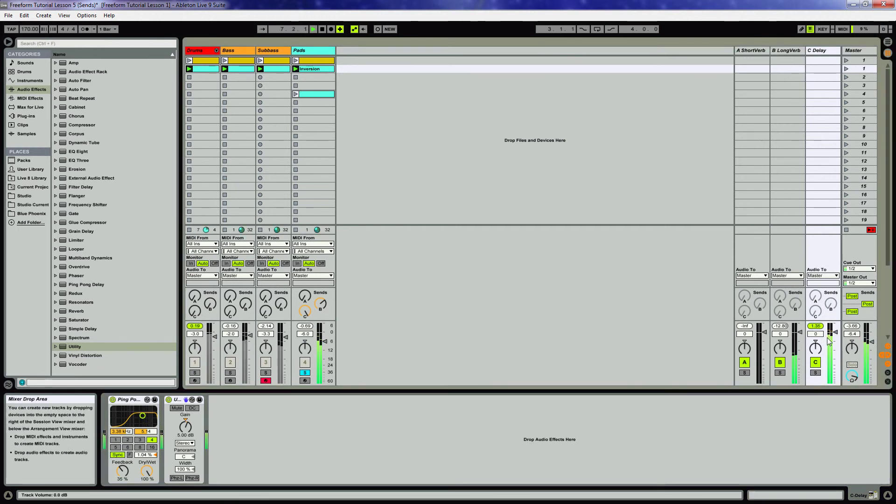
pyautogui.moveTo(185, 426); pyautogui.dragTo(185, 435)
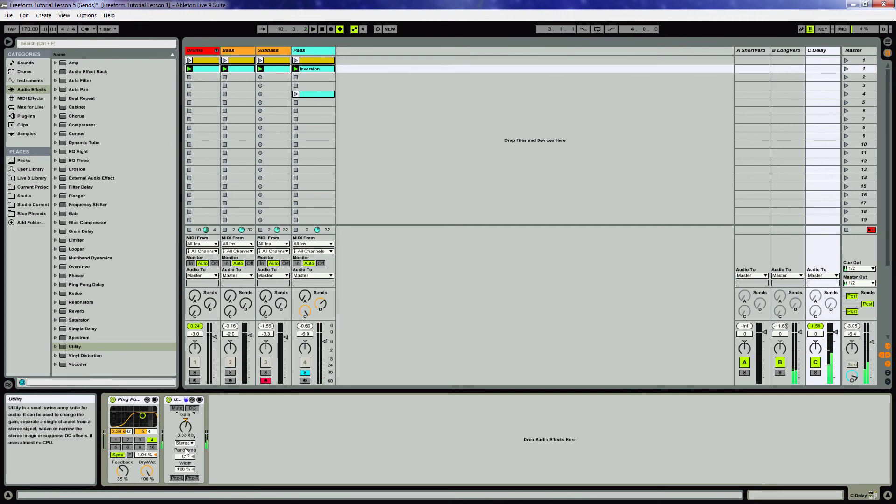
pyautogui.click(129, 400)
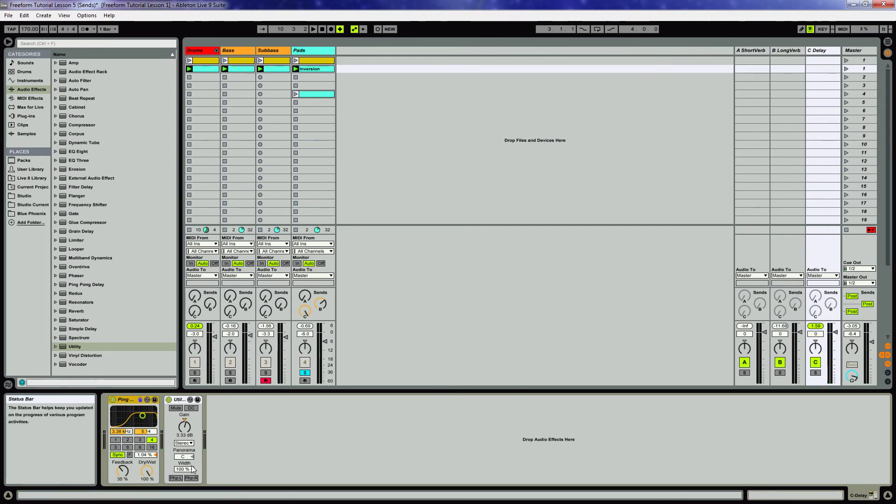
pyautogui.click(179, 399)
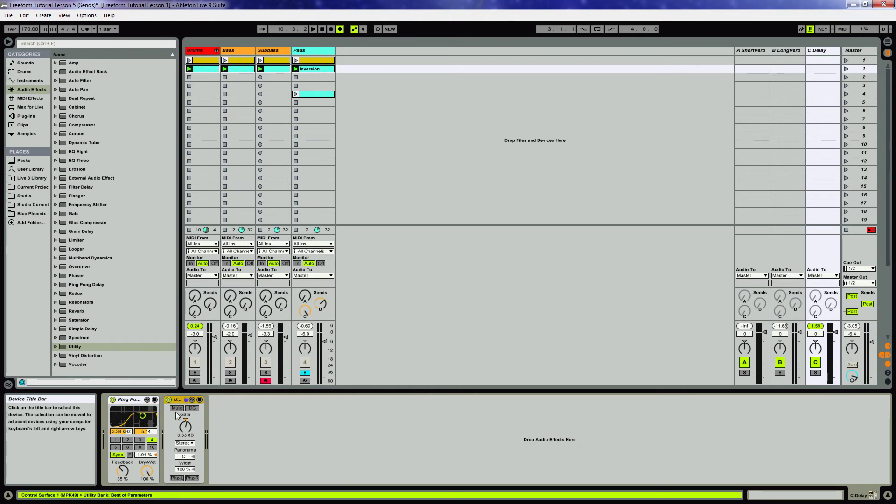
pyautogui.click(183, 469)
pyautogui.moveTo(184, 469); pyautogui.dragTo(183, 471)
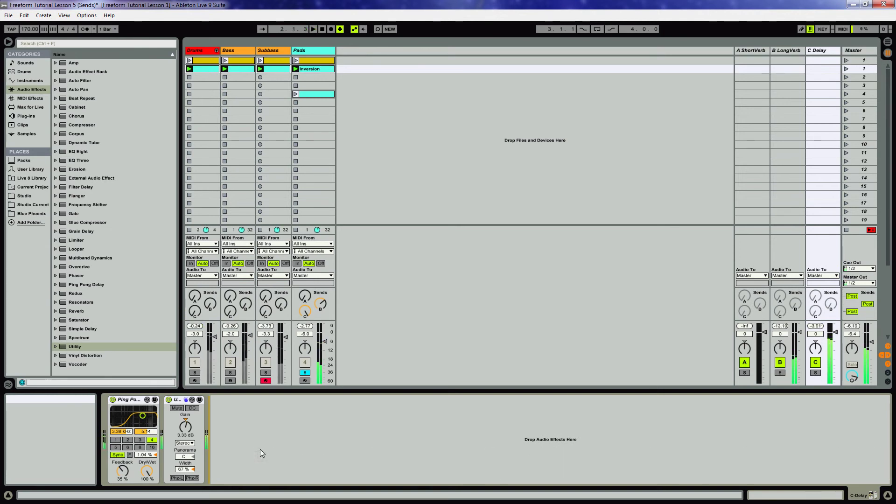
pyautogui.press('space')
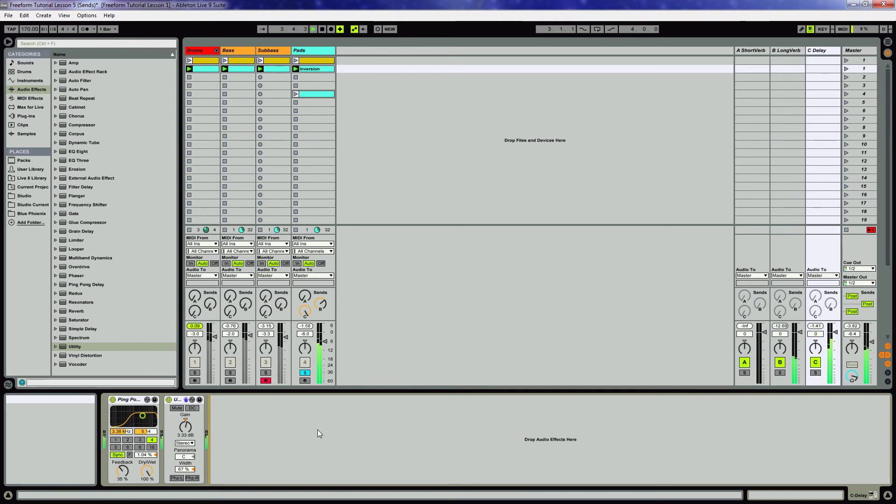
# Copy LongVerb's sidechained Compressor onto the end of the Delay return's chain and check the return tracks.
pyautogui.click(794, 57)
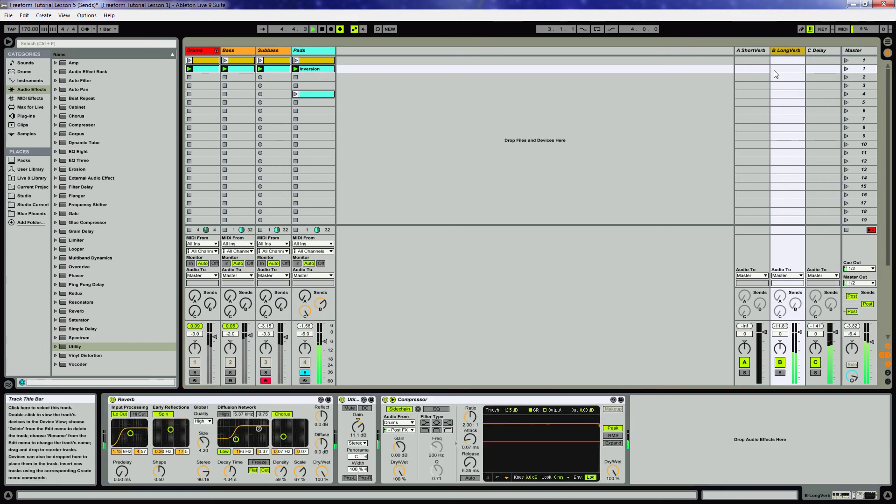
pyautogui.click(451, 399)
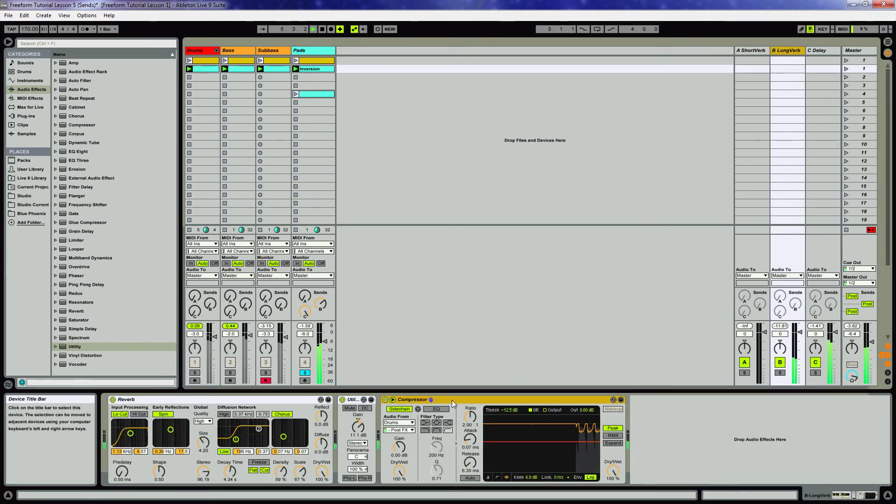
pyautogui.click(831, 49)
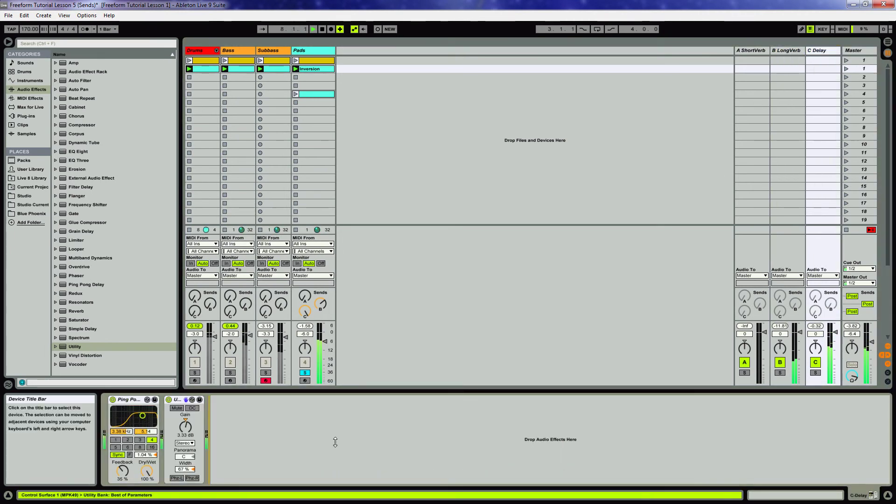
pyautogui.hotkey('ctrl', 'v')
pyautogui.click(789, 50)
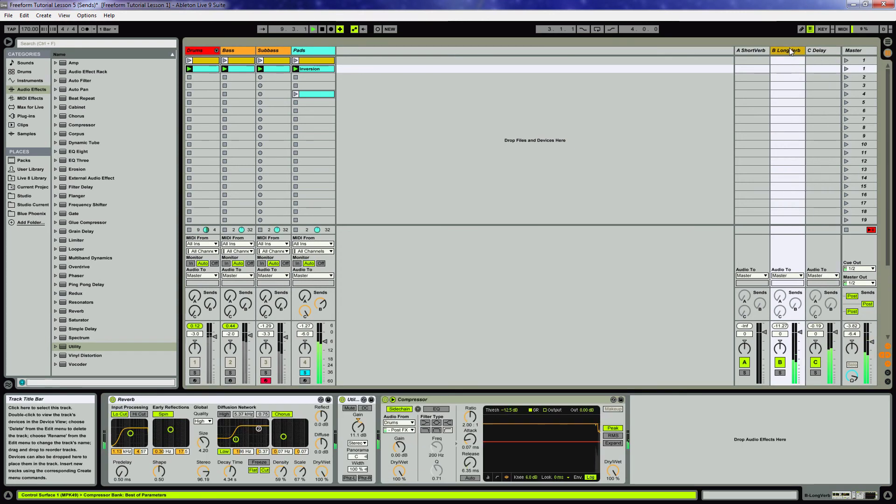
pyautogui.click(757, 51)
pyautogui.click(784, 49)
pyautogui.click(819, 48)
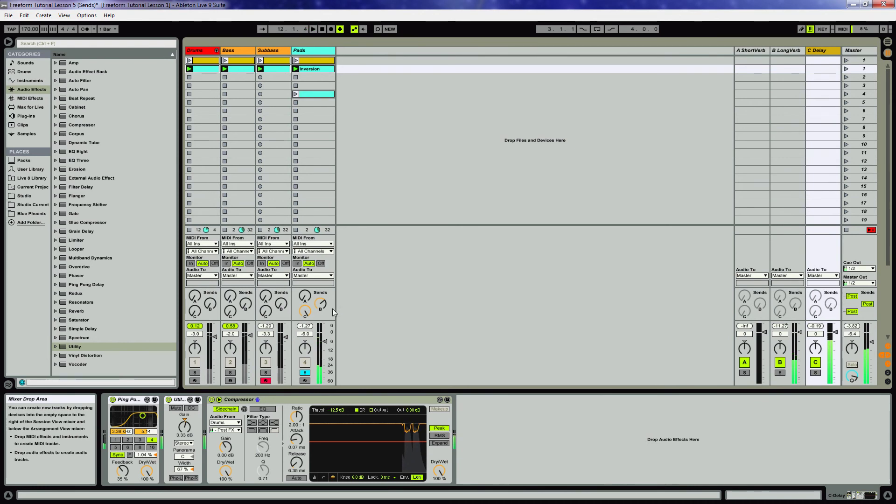
# Set the Pads track's Delay send to -14.6 dB and unsolo Pads to audition the full mix.
pyautogui.click(305, 311)
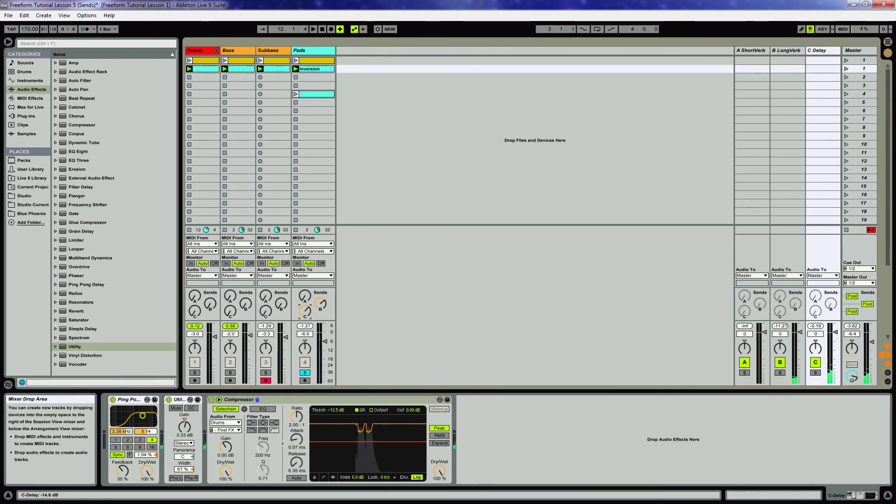
pyautogui.press('space')
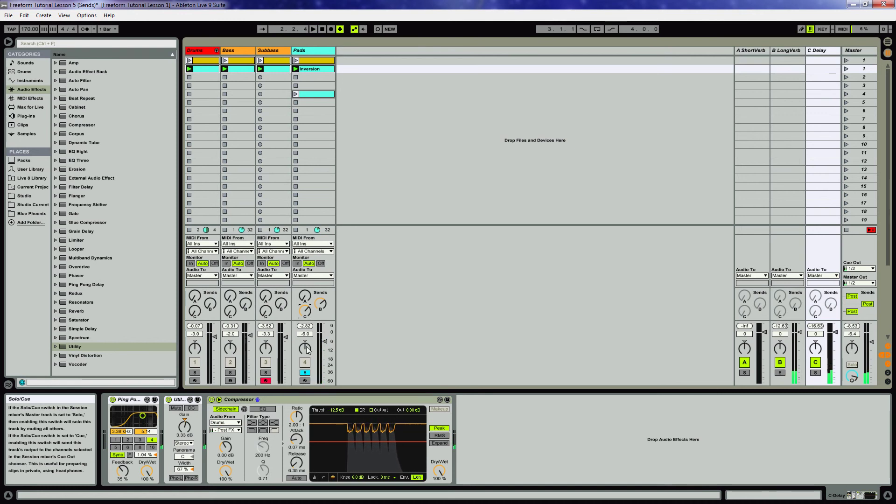
pyautogui.click(306, 373)
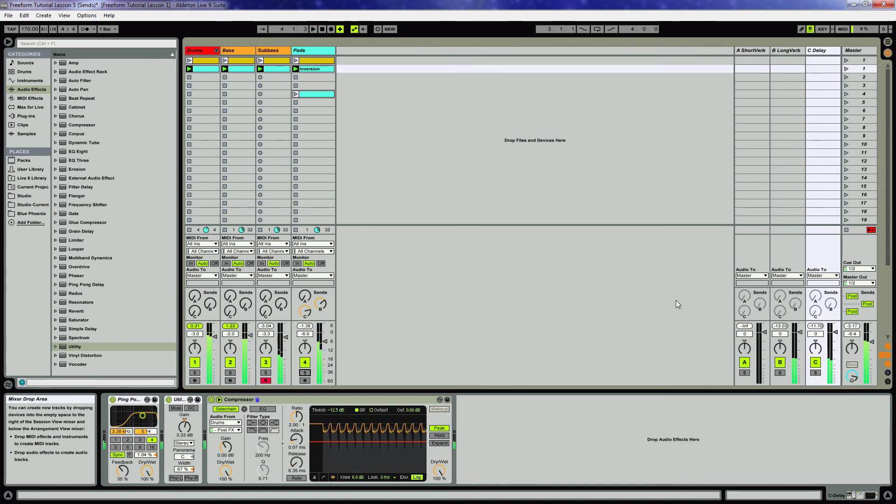
# Enable the ShortVerb send on the Delay return track and raise it during playback.
pyautogui.click(818, 50)
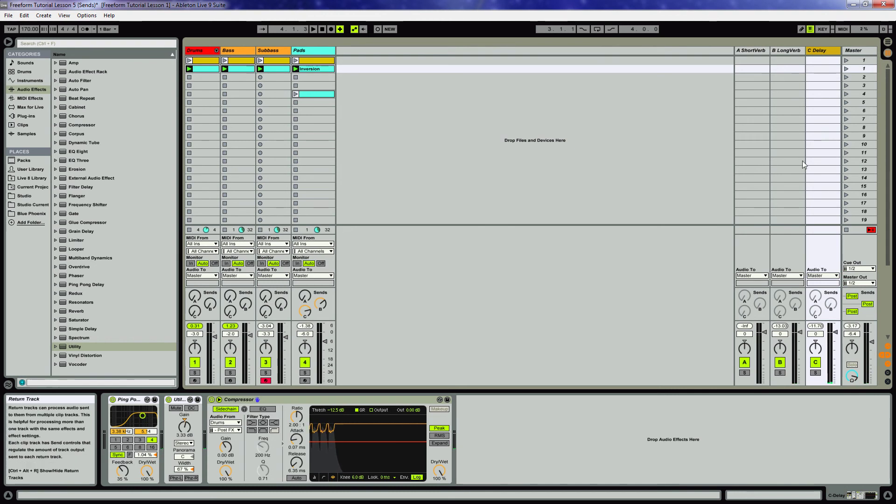
pyautogui.rightClick(815, 297)
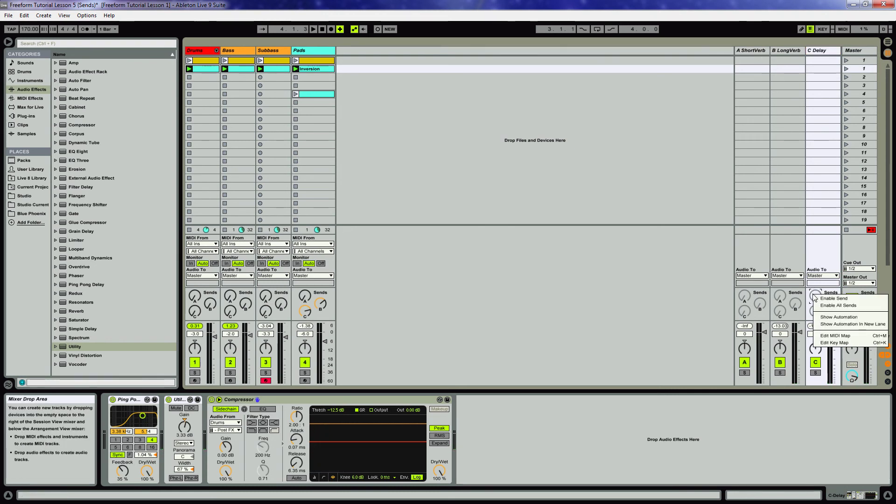
pyautogui.click(825, 298)
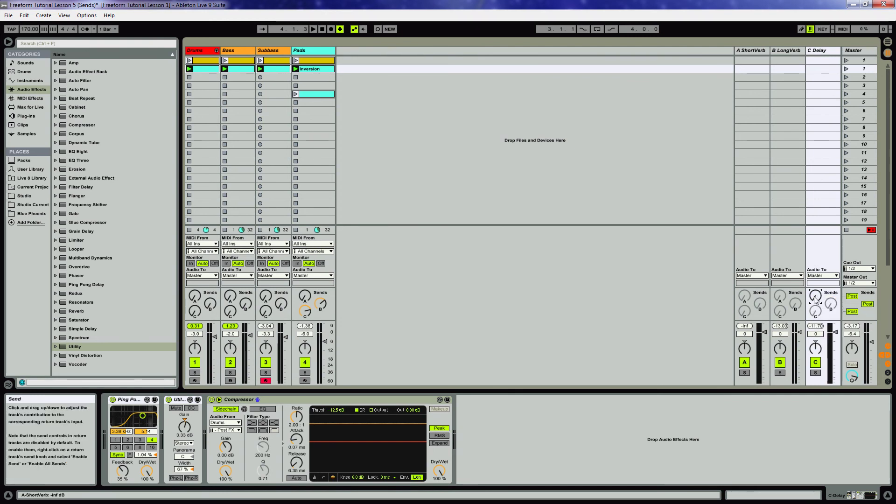
pyautogui.press('space')
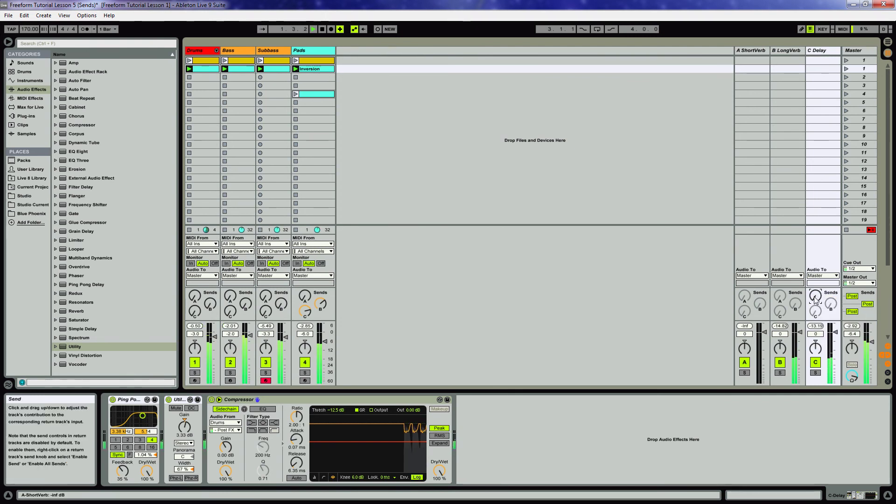
pyautogui.moveTo(815, 299); pyautogui.dragTo(815, 299)
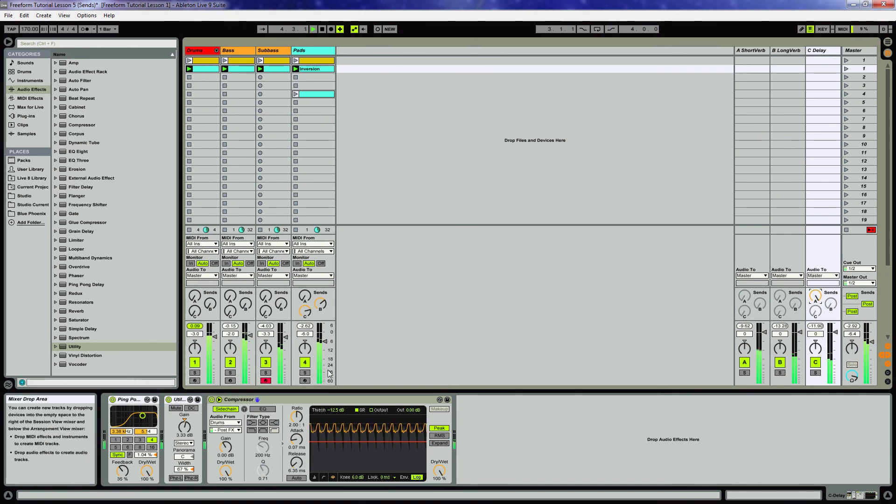
# Solo Pads, lower the Delay return's ShortVerb send while listening, and stop playback.
pyautogui.click(305, 372)
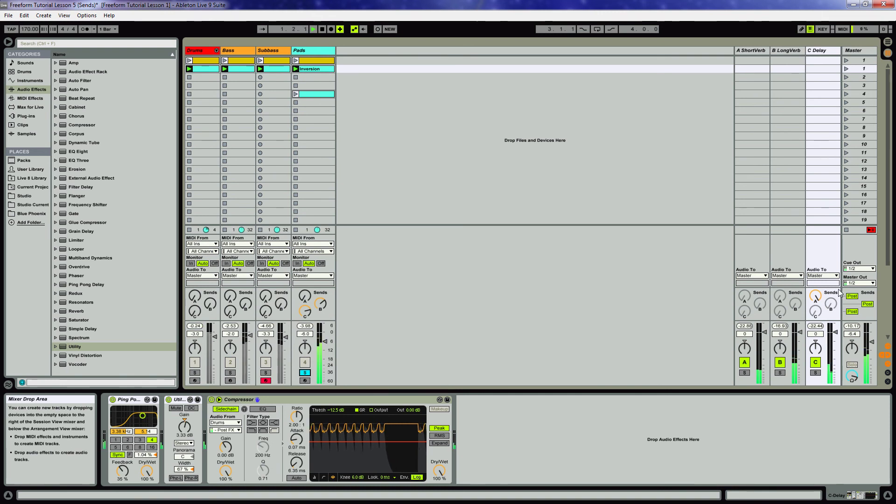
pyautogui.moveTo(815, 295); pyautogui.dragTo(815, 327)
pyautogui.press('space')
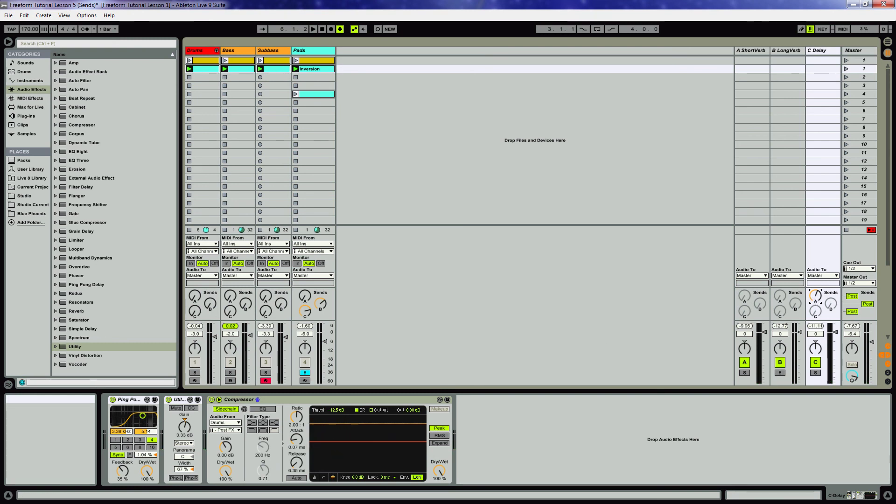
pyautogui.click(408, 160)
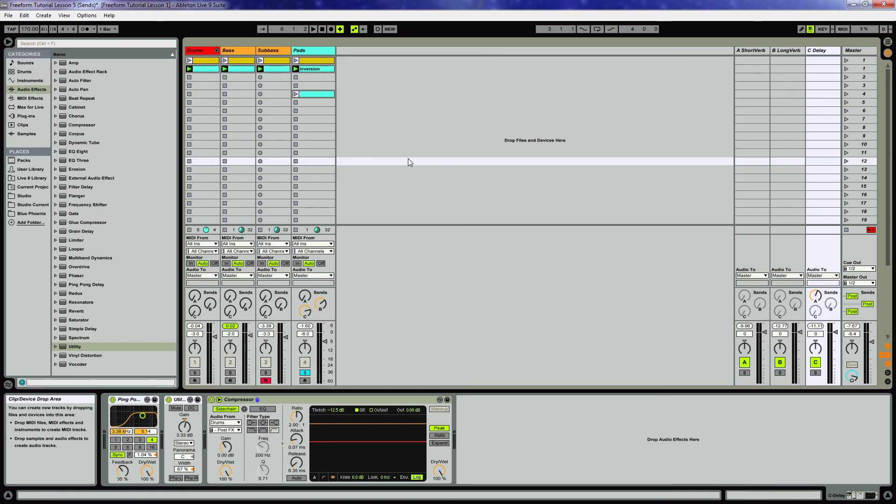